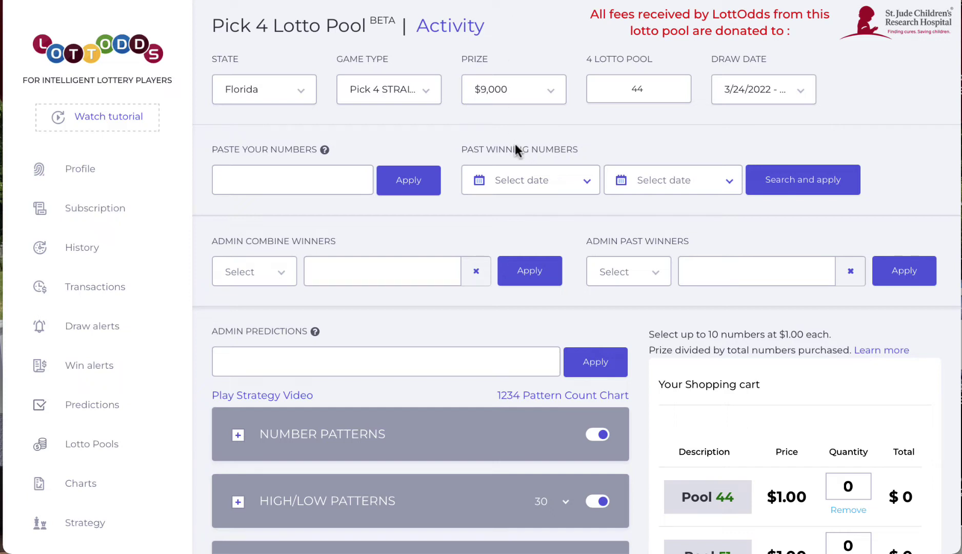
- Switch the game type to Cash 3 BOX
scroll(592, 268, down, 7)
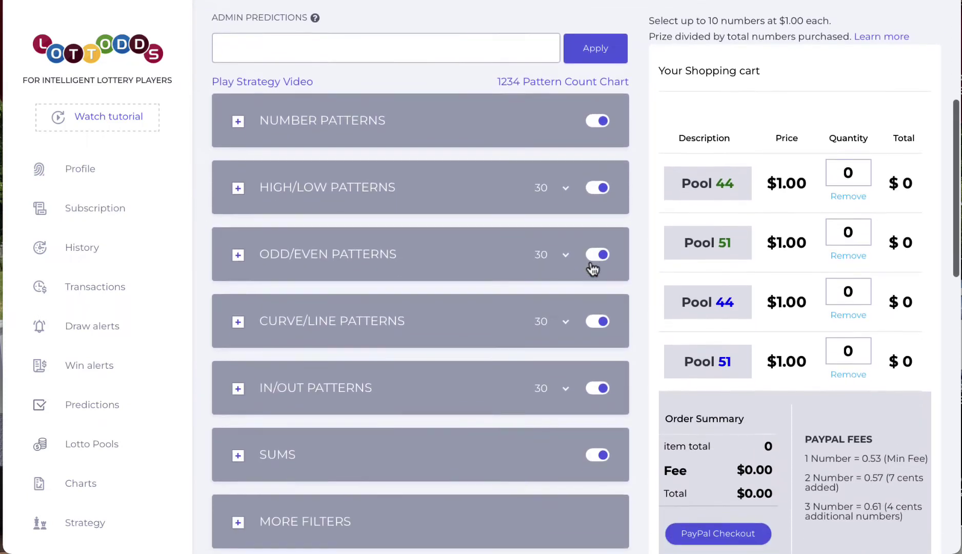
scroll(592, 268, up, 1)
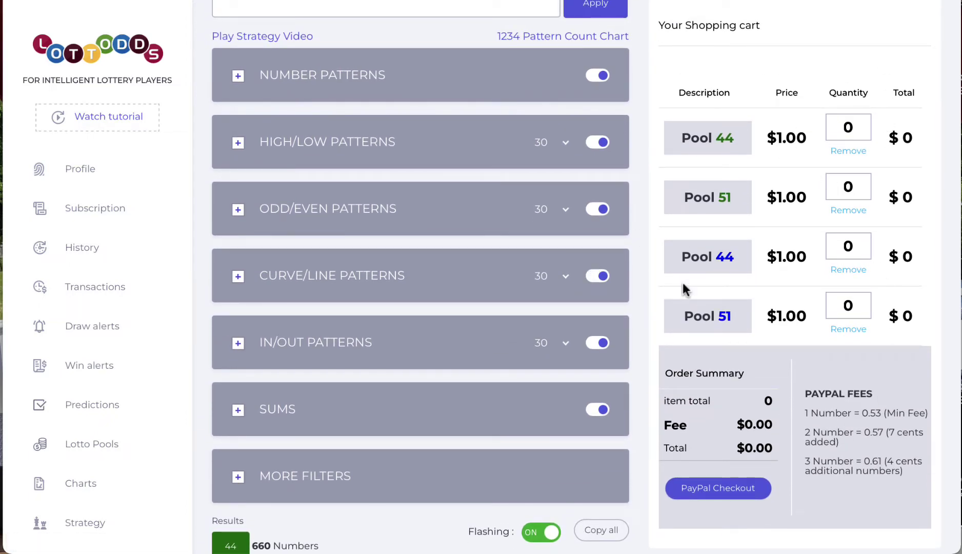
scroll(861, 189, up, 2)
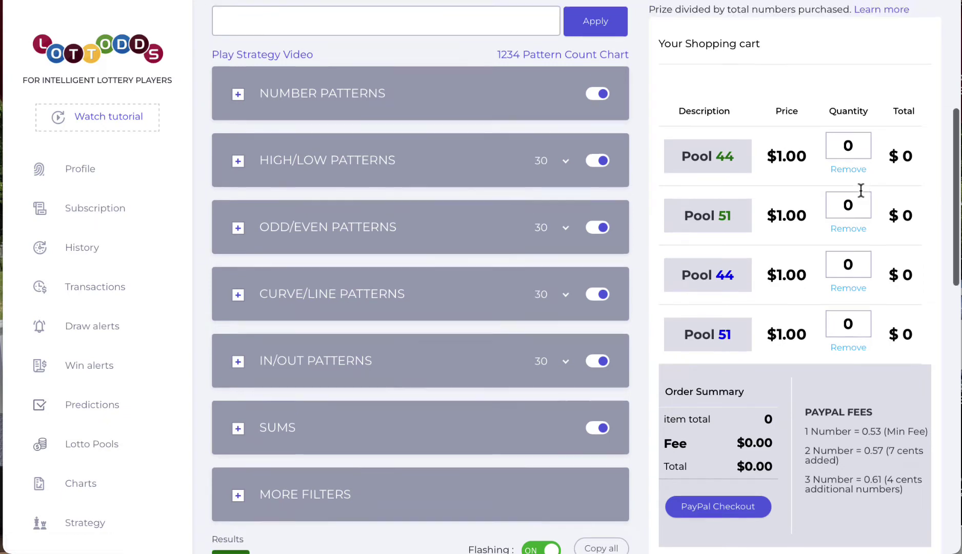
scroll(861, 190, up, 6)
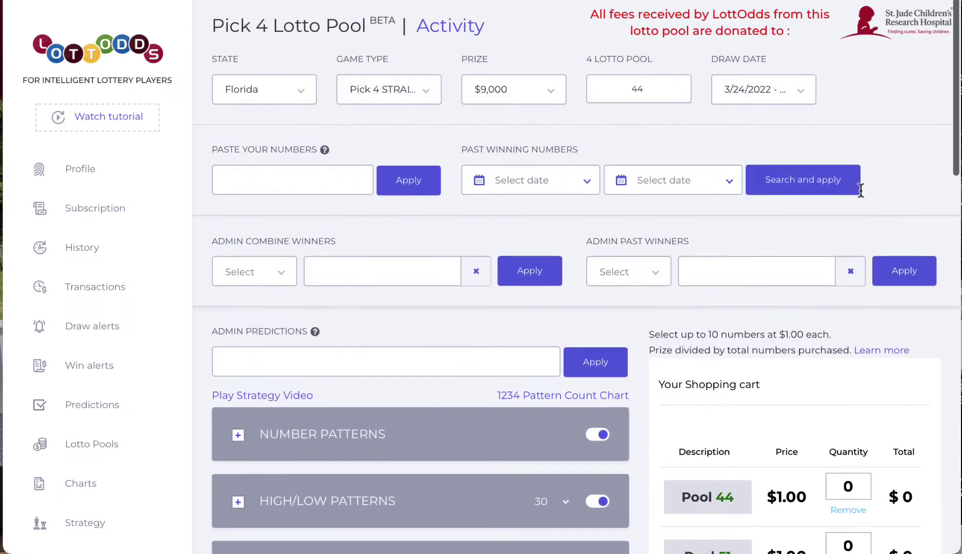
click(430, 96)
click(403, 114)
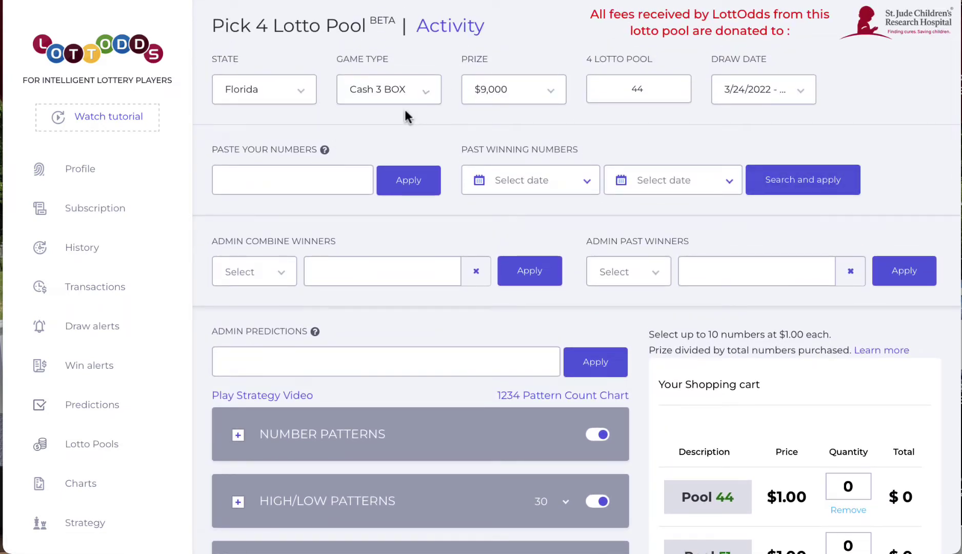
- Review the Cash 3 BOX results, then switch the game back to Pick 4 STRAIGHT
scroll(778, 236, down, 1)
scroll(777, 236, down, 5)
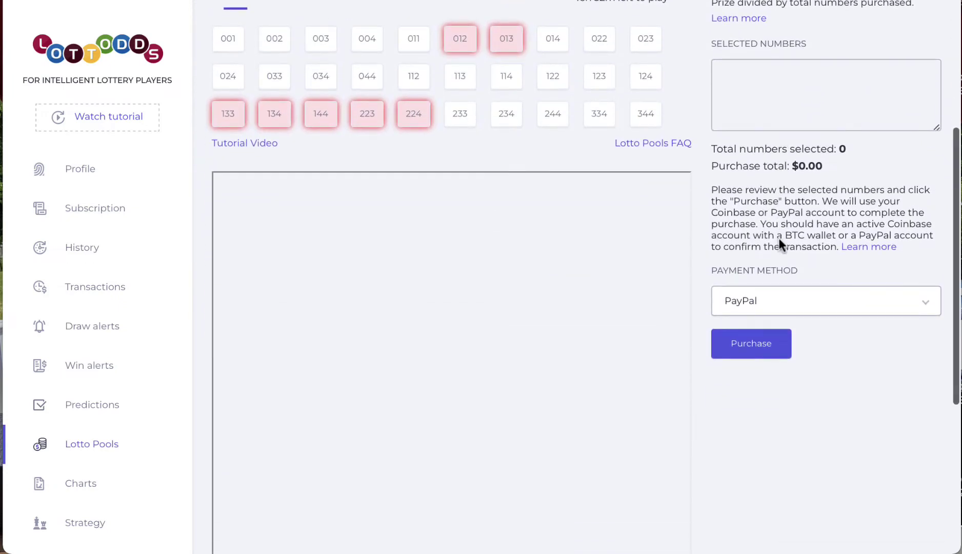
scroll(737, 107, up, 2)
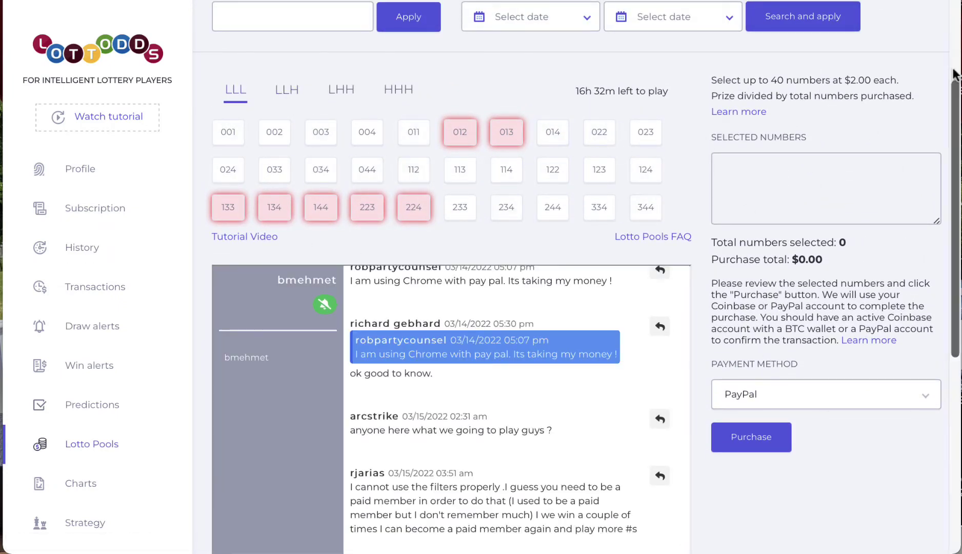
scroll(808, 263, up, 1)
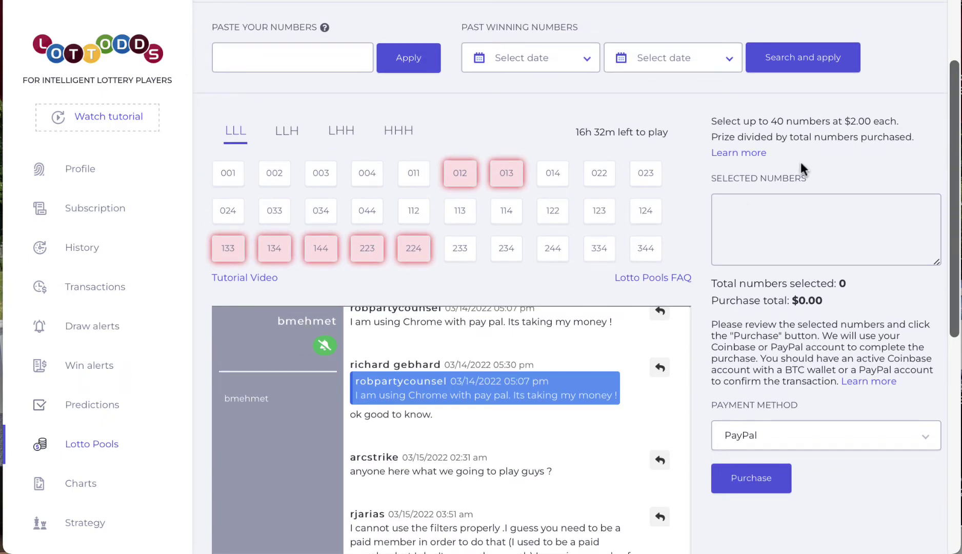
scroll(835, 210, up, 1)
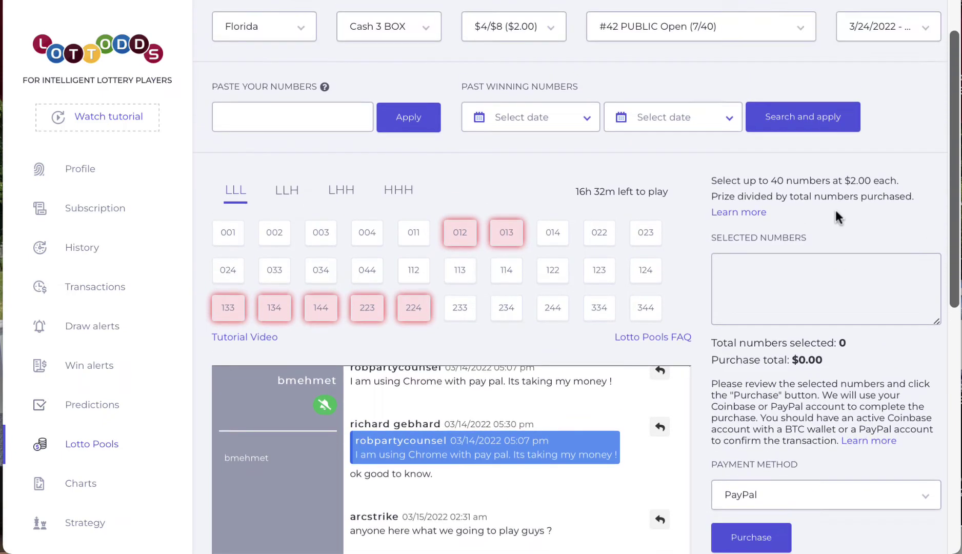
scroll(758, 297, up, 2)
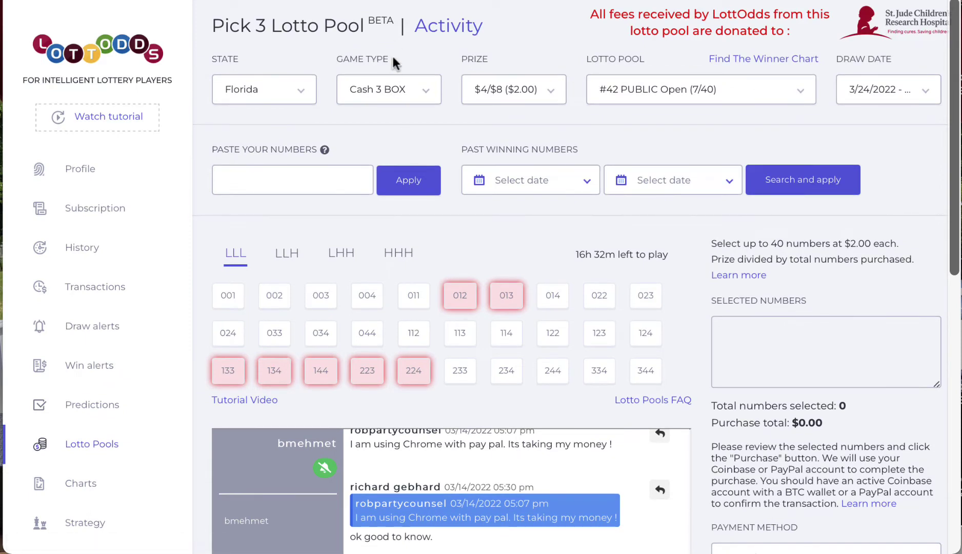
click(422, 94)
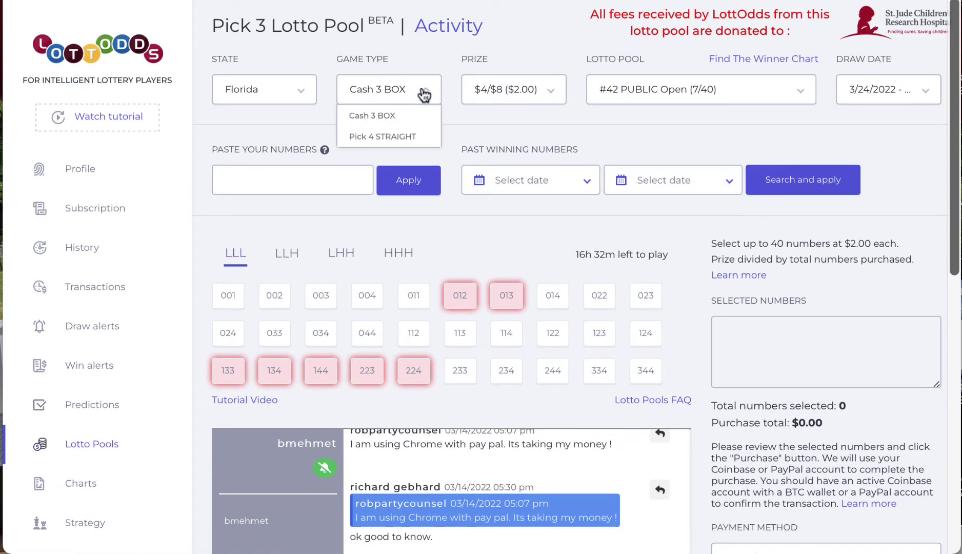
click(415, 136)
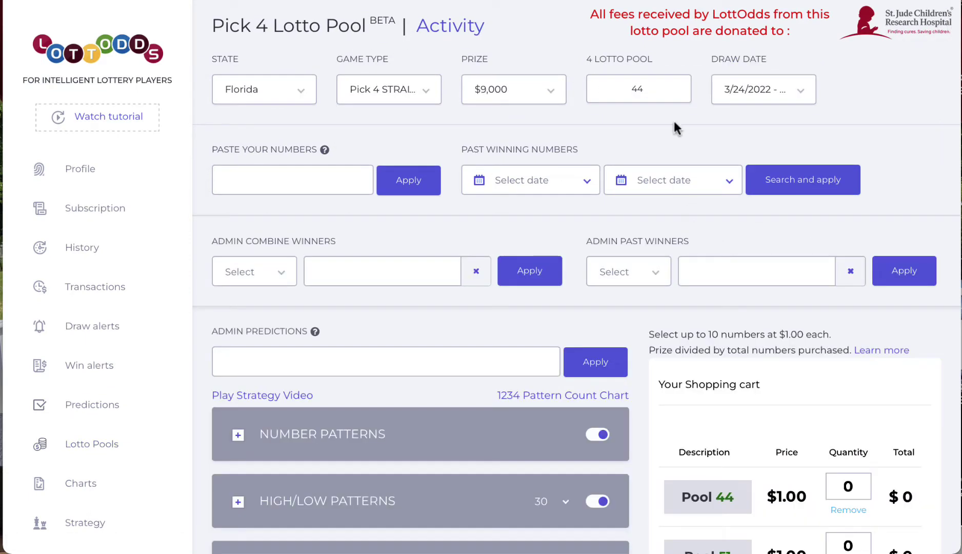
- Check the Pick 4 pool list, keeping pool 44 selected
click(672, 94)
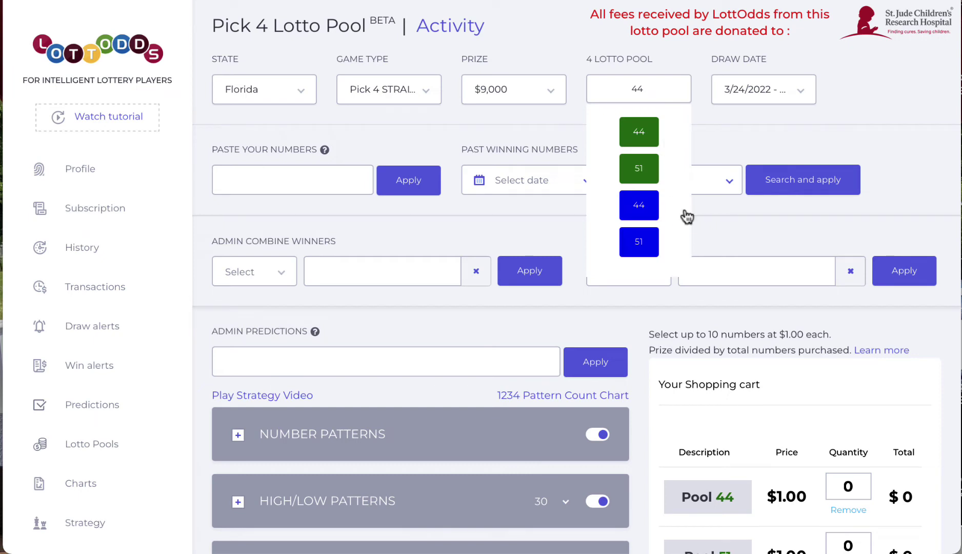
click(682, 102)
scroll(698, 142, down, 7)
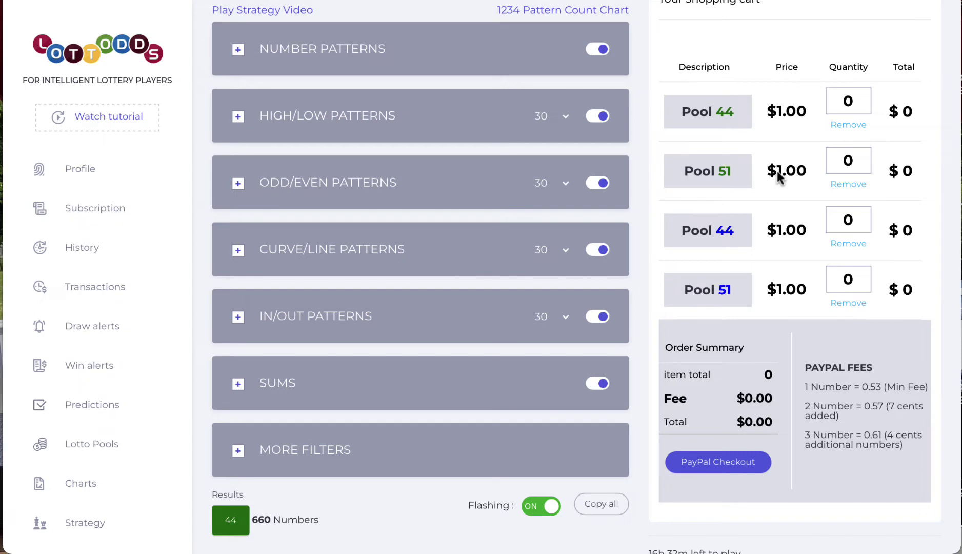
scroll(777, 176, up, 8)
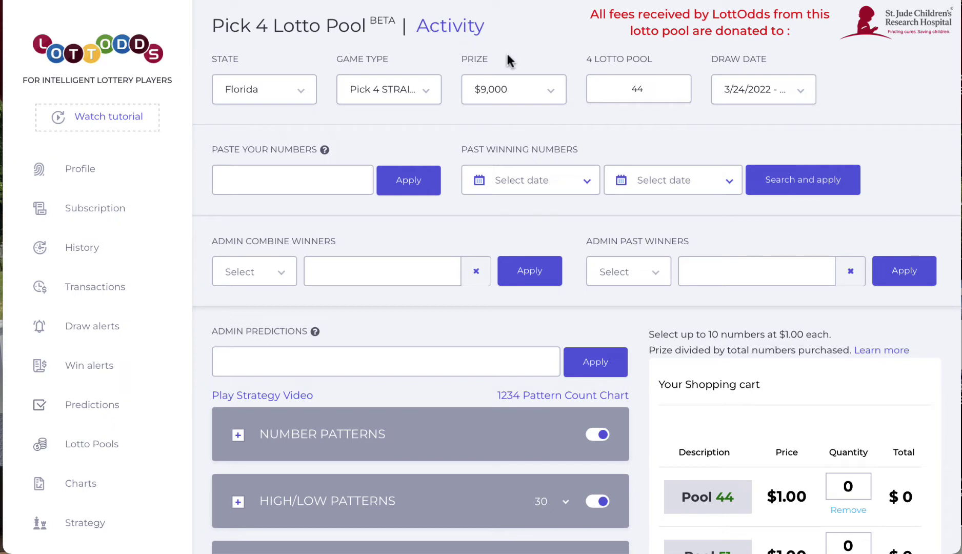
- Open Pool Activity and review open pools 79 ($12.00, 12 subscriptions) and 55 ($4.00)
click(425, 23)
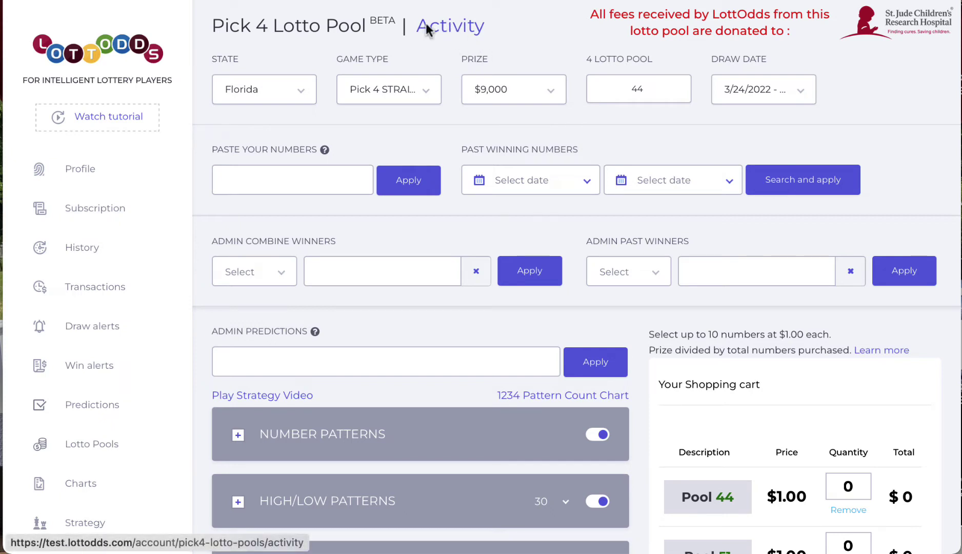
scroll(599, 288, down, 3)
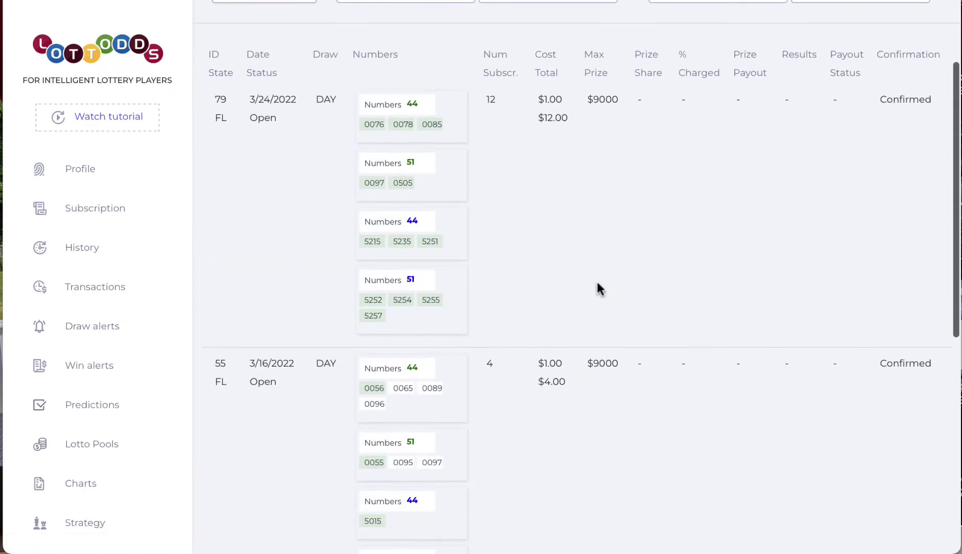
scroll(419, 146, up, 2)
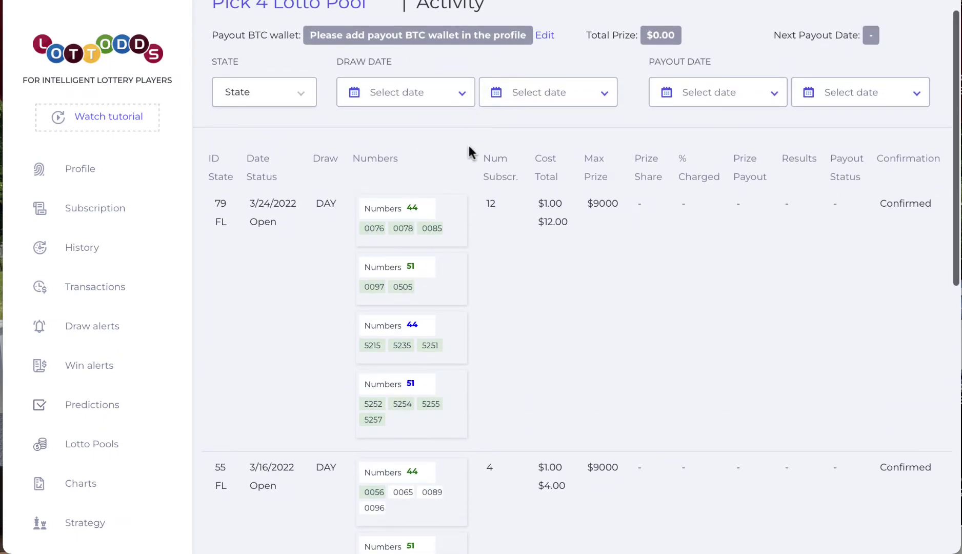
scroll(470, 145, down, 1)
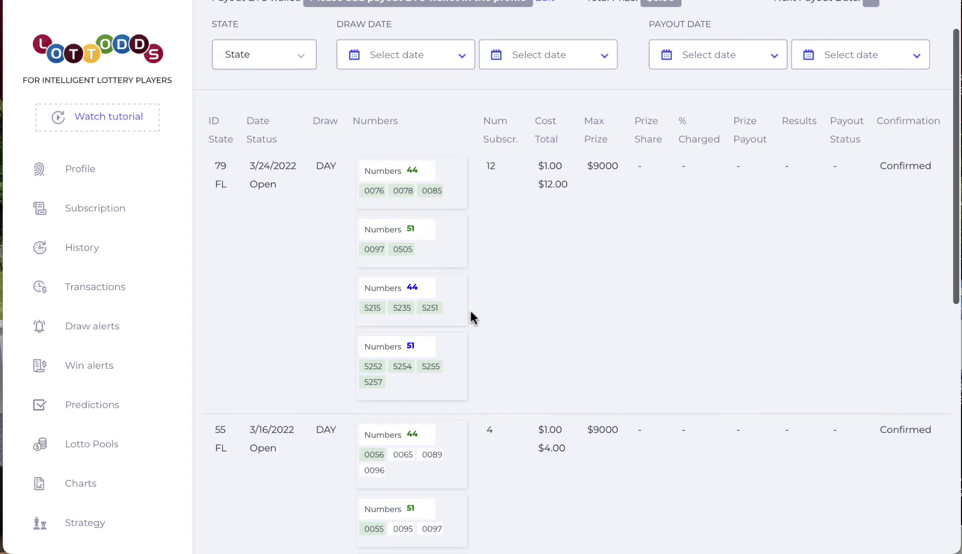
scroll(470, 310, down, 4)
scroll(470, 310, up, 1)
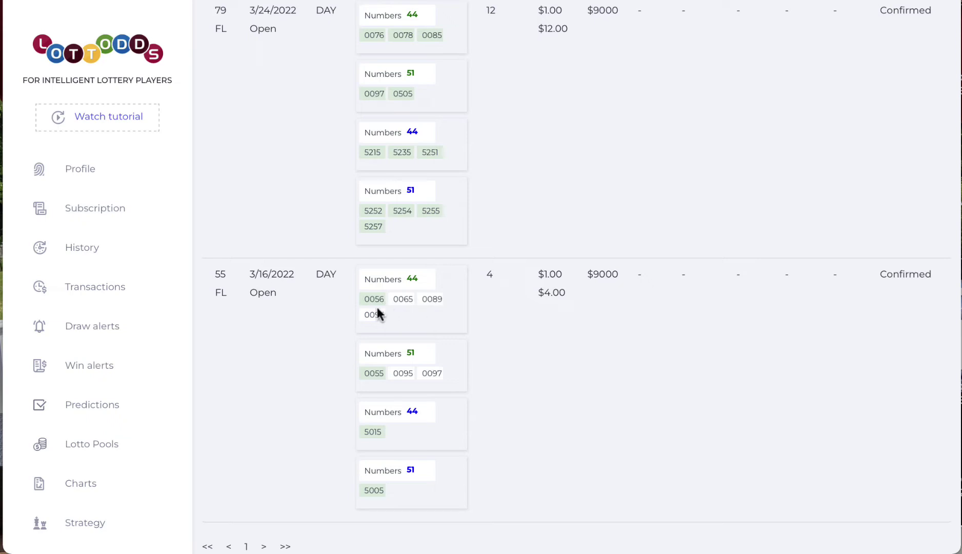
scroll(416, 296, up, 5)
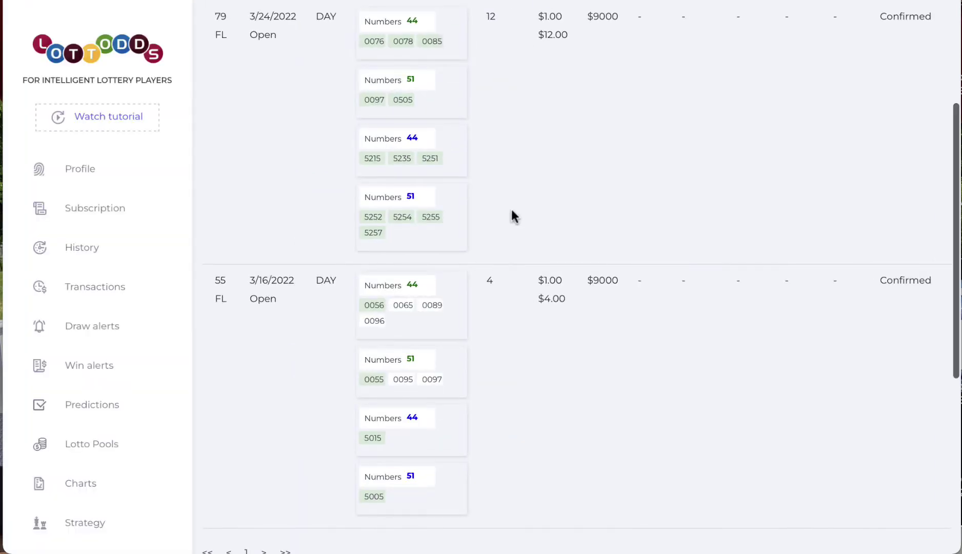
scroll(511, 208, up, 5)
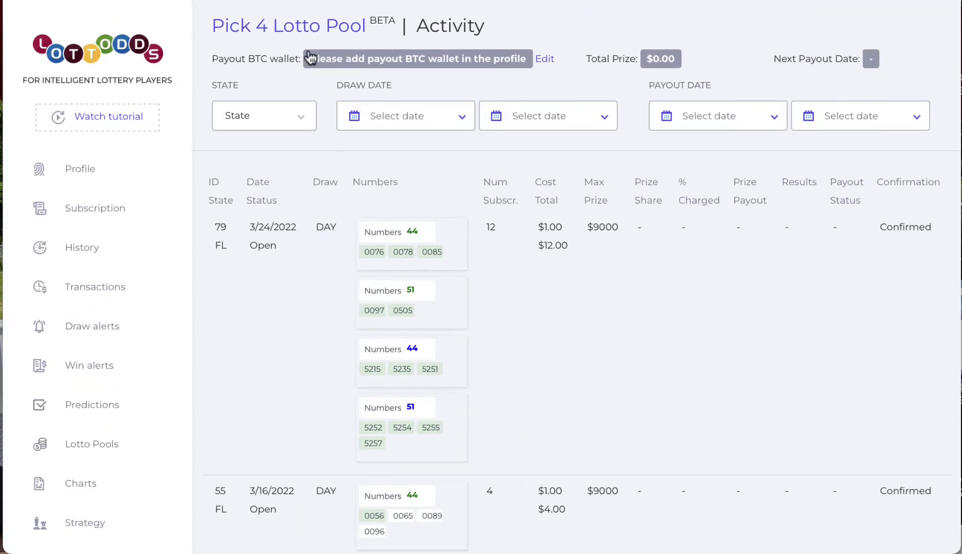
- Return to the Pick 4 Lotto Pool page for pool 44 and review its pattern filters
click(290, 29)
scroll(608, 332, down, 8)
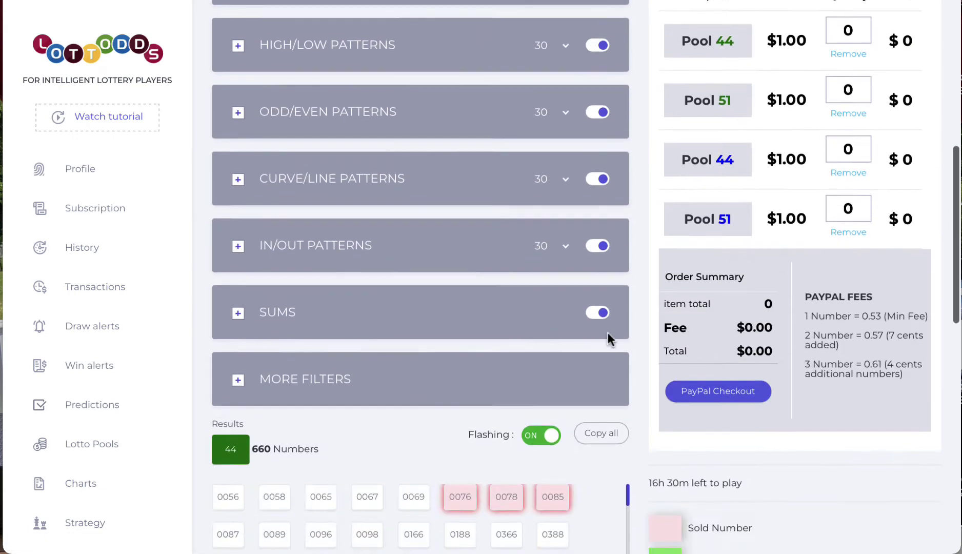
scroll(608, 332, up, 7)
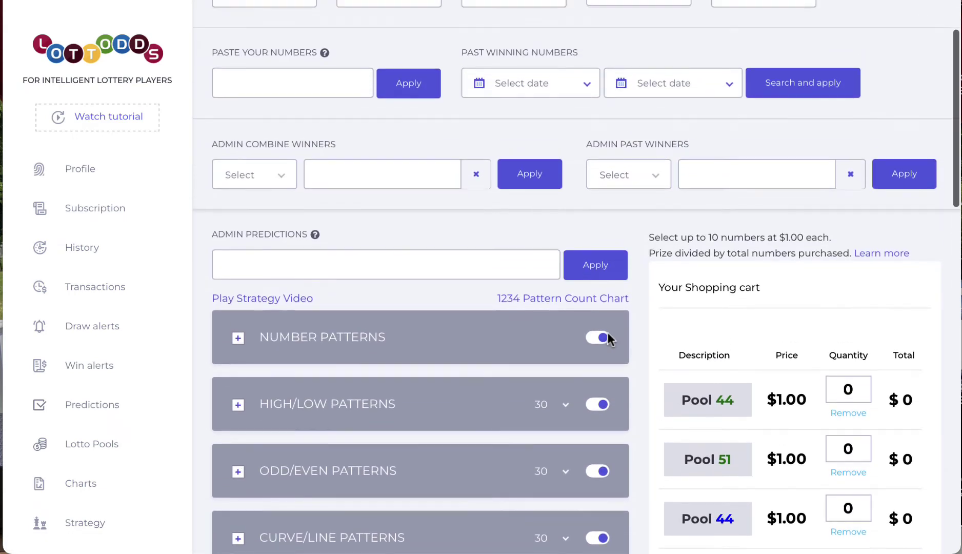
scroll(635, 315, up, 2)
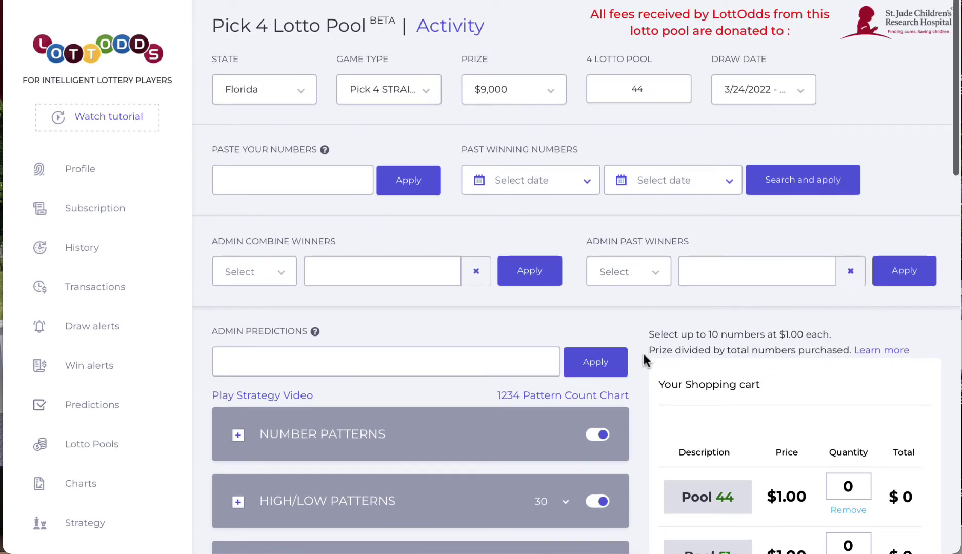
scroll(644, 360, down, 1)
scroll(644, 360, down, 6)
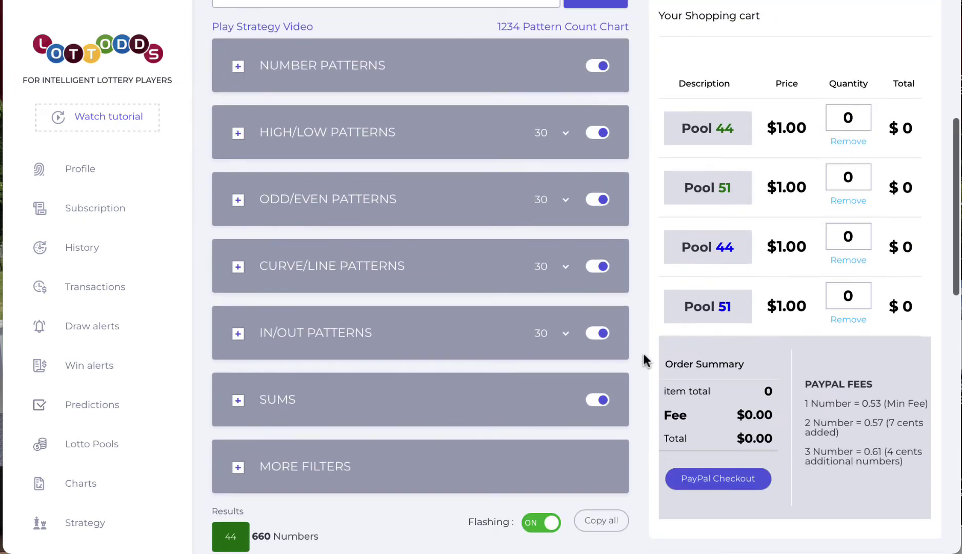
scroll(644, 360, up, 4)
scroll(645, 367, down, 1)
scroll(645, 367, up, 4)
- Bring up the past winners table, then scroll back to the Admin Combine Winners field holding 8963
click(272, 273)
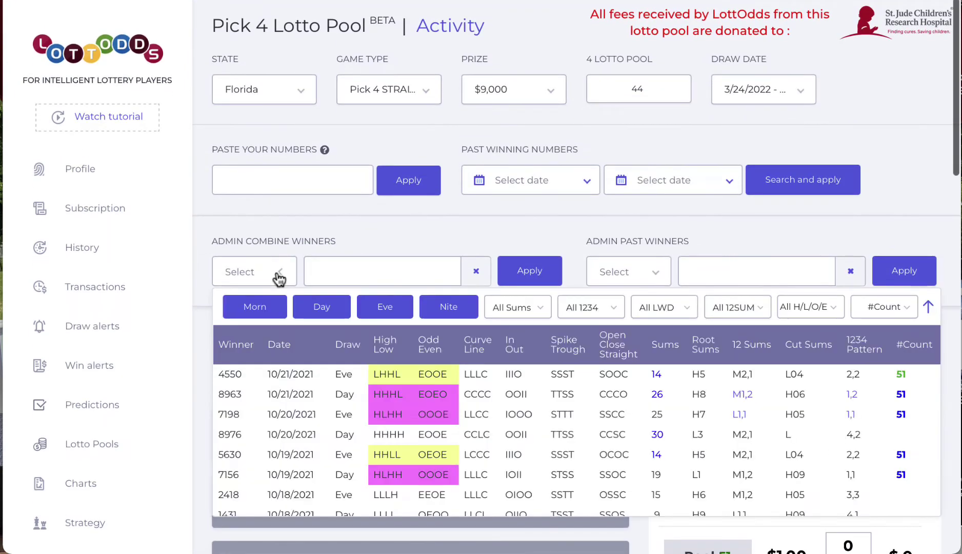
scroll(672, 191, down, 4)
scroll(850, 207, up, 5)
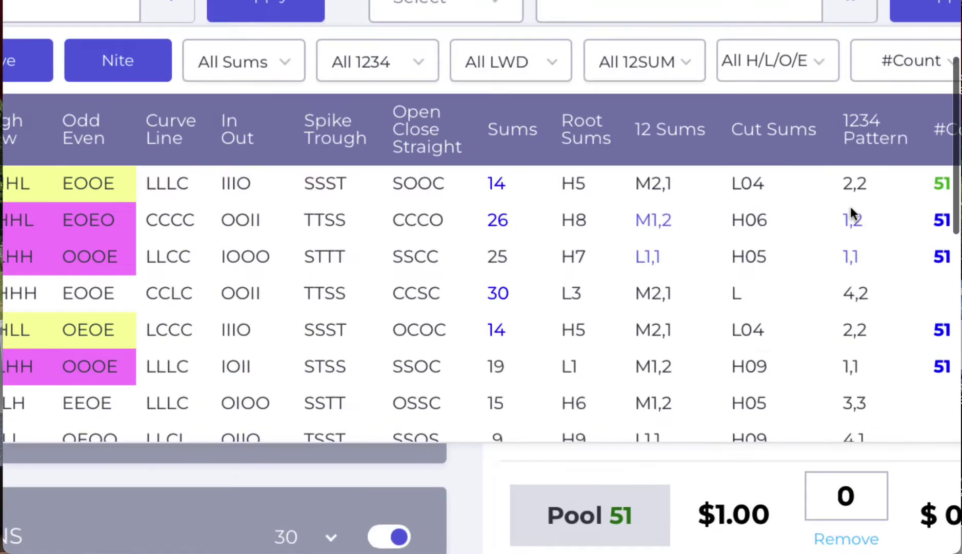
scroll(758, 278, left, 1)
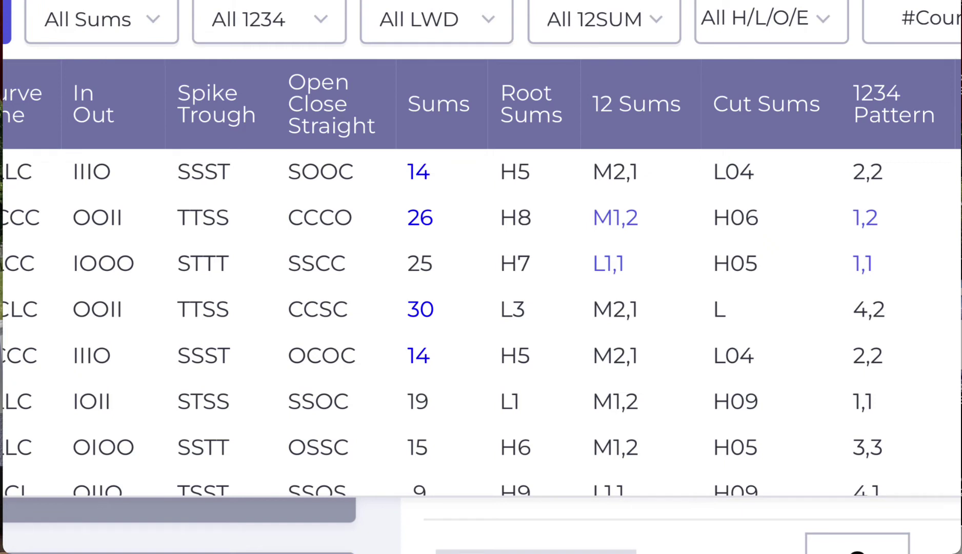
scroll(829, 308, up, 1)
scroll(624, 275, down, 3)
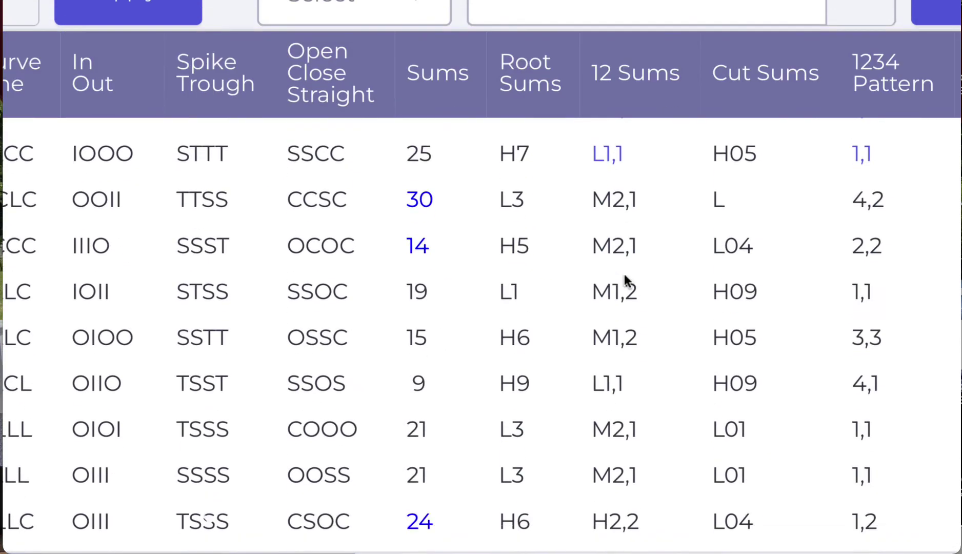
scroll(624, 275, up, 3)
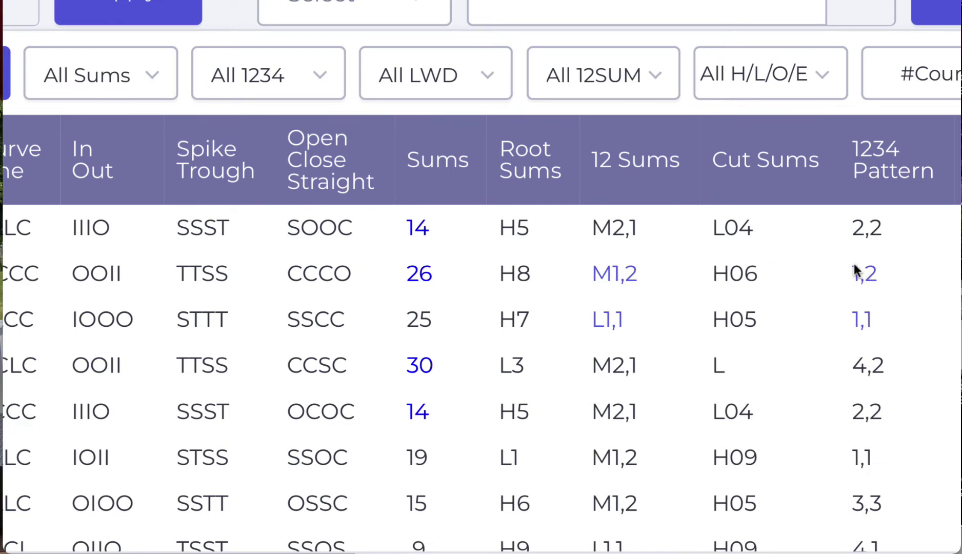
scroll(867, 281, down, 2)
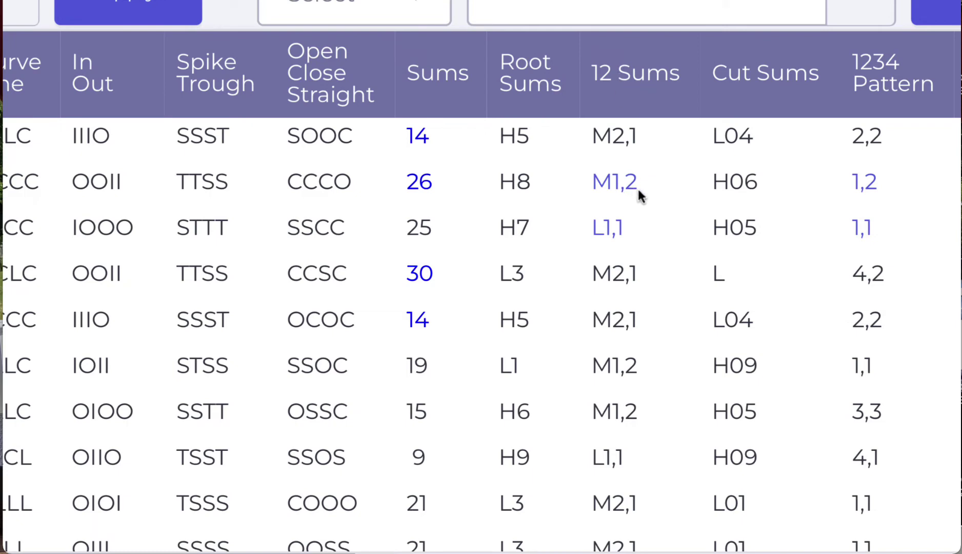
scroll(637, 187, up, 10)
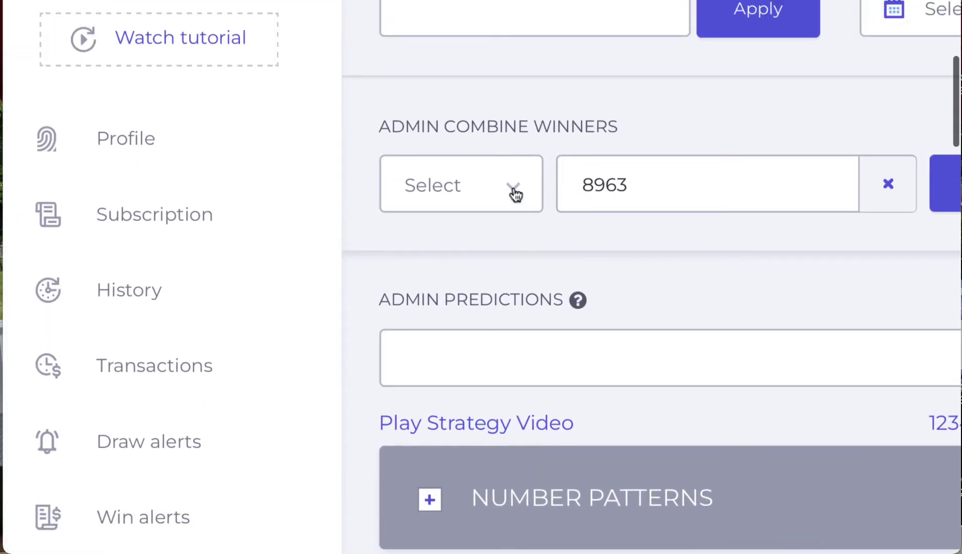
- Open the combined winners table for 8963 and review its draws, pattern columns, sums and #Count values
click(515, 194)
scroll(735, 289, right, 15)
scroll(736, 289, down, 4)
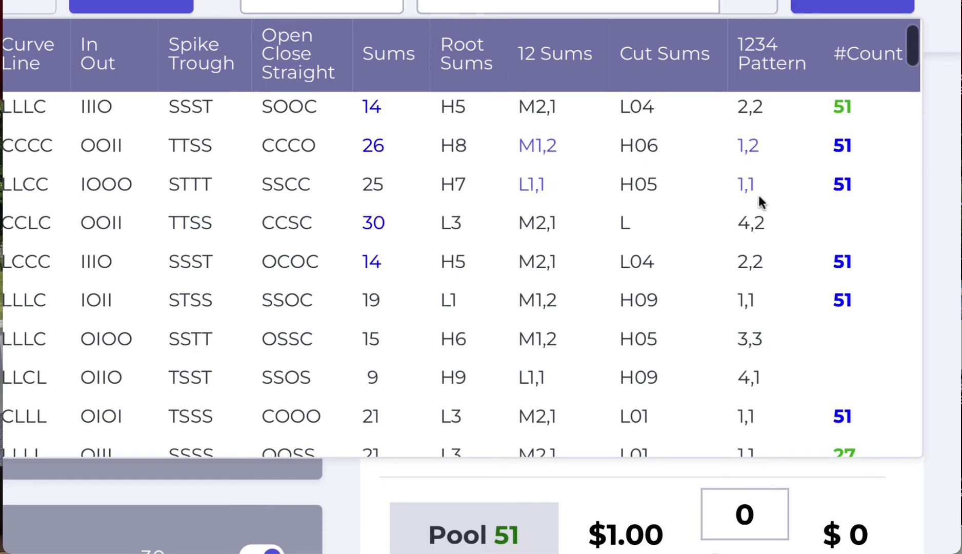
scroll(775, 230, down, 2)
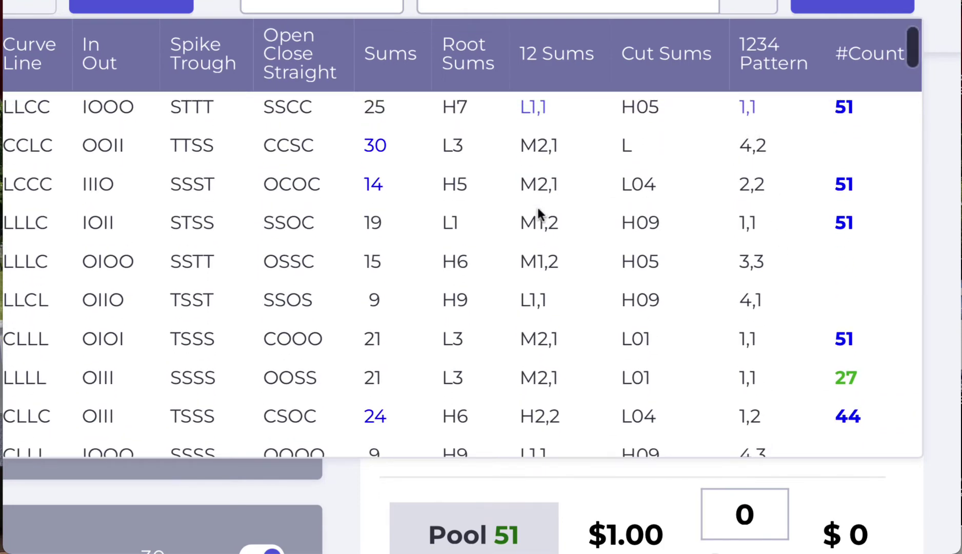
scroll(767, 294, down, 5)
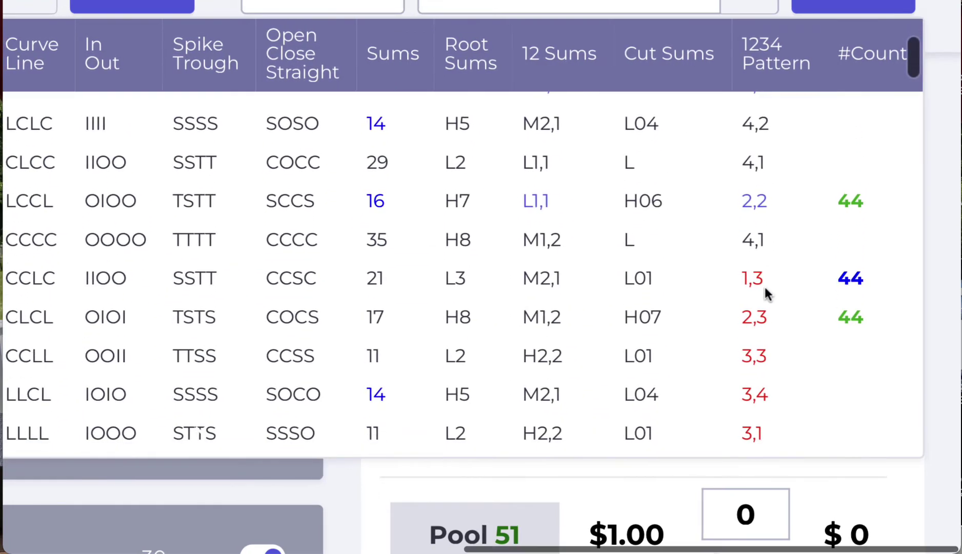
scroll(766, 293, up, 1)
scroll(749, 134, up, 3)
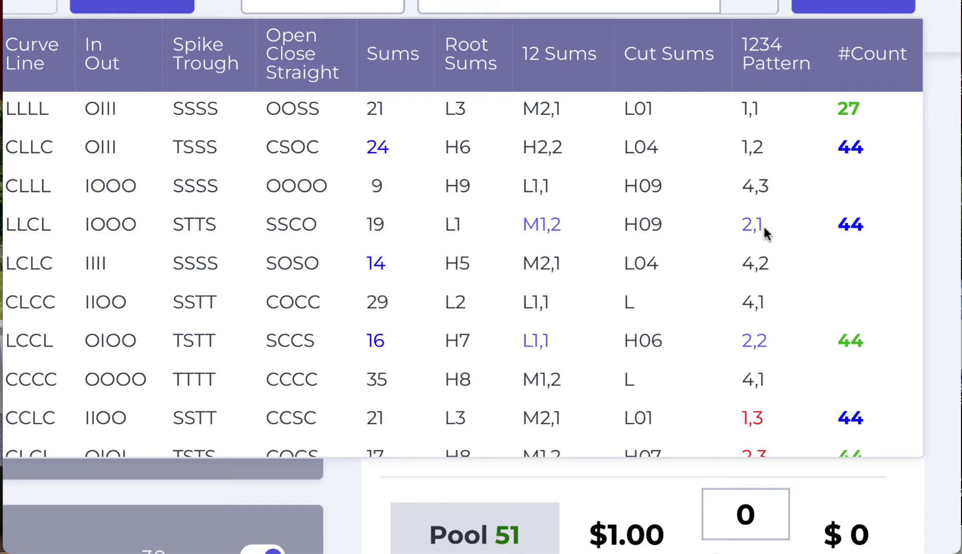
scroll(763, 232, down, 5)
scroll(764, 231, up, 2)
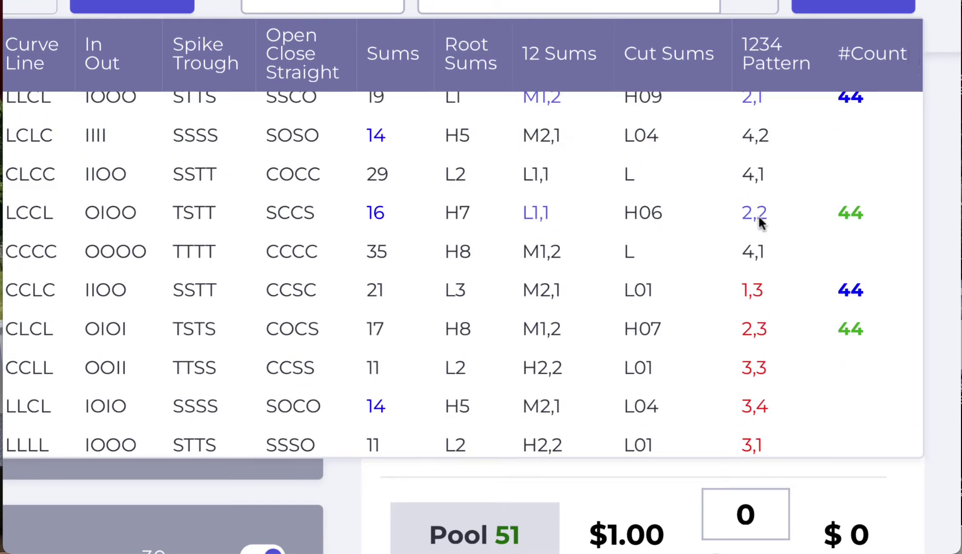
scroll(763, 290, down, 10)
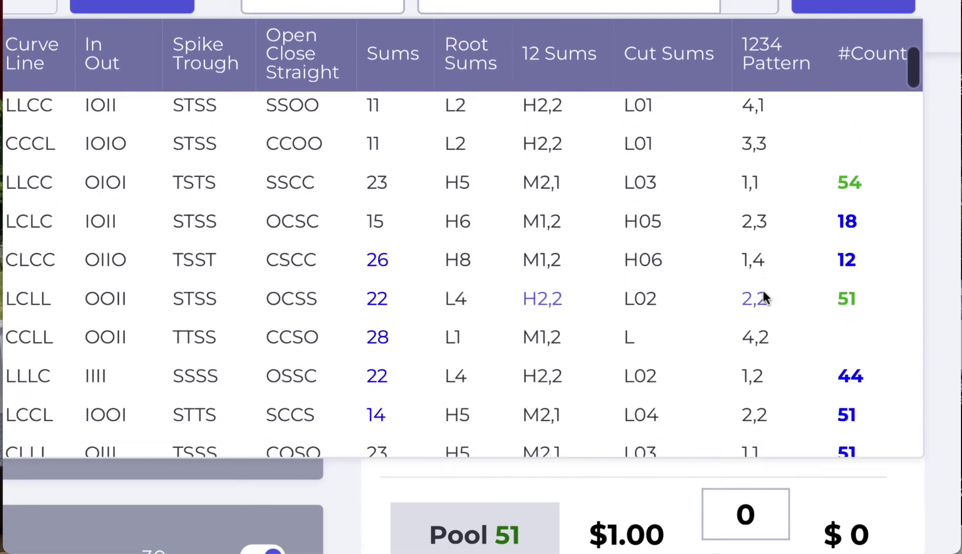
scroll(763, 292, down, 2)
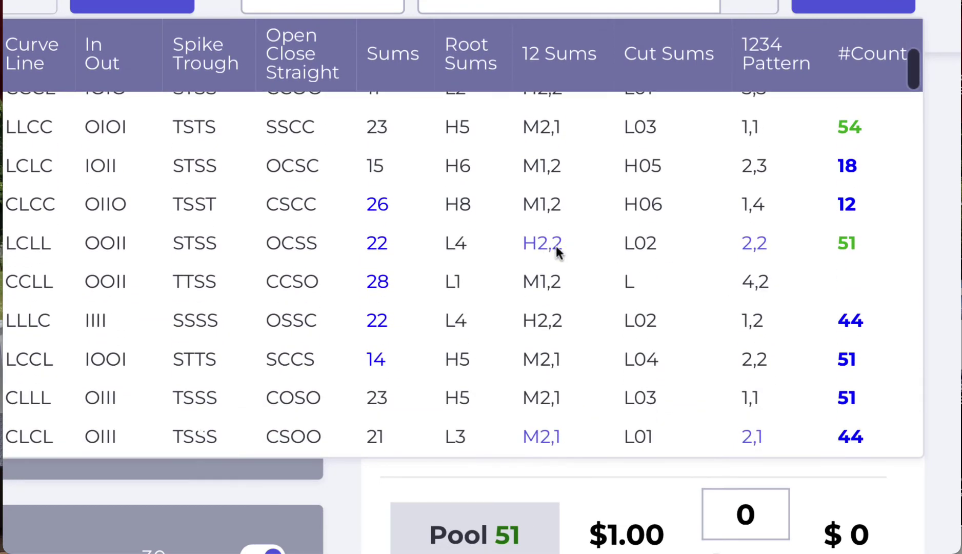
scroll(757, 254, down, 5)
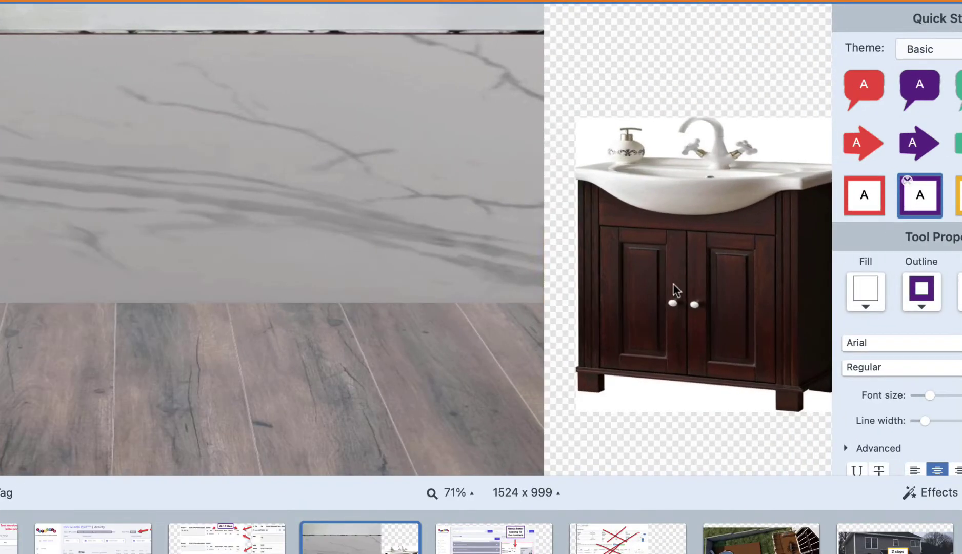
- Open the annotated patterns-table screenshot from the Snagit filmstrip
click(262, 446)
scroll(394, 537, left, 1)
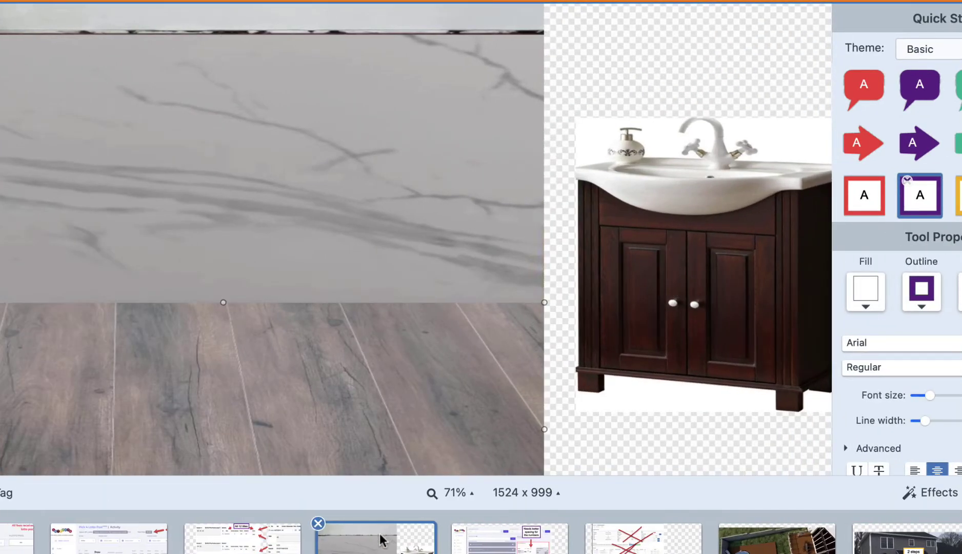
scroll(380, 538, right, 15)
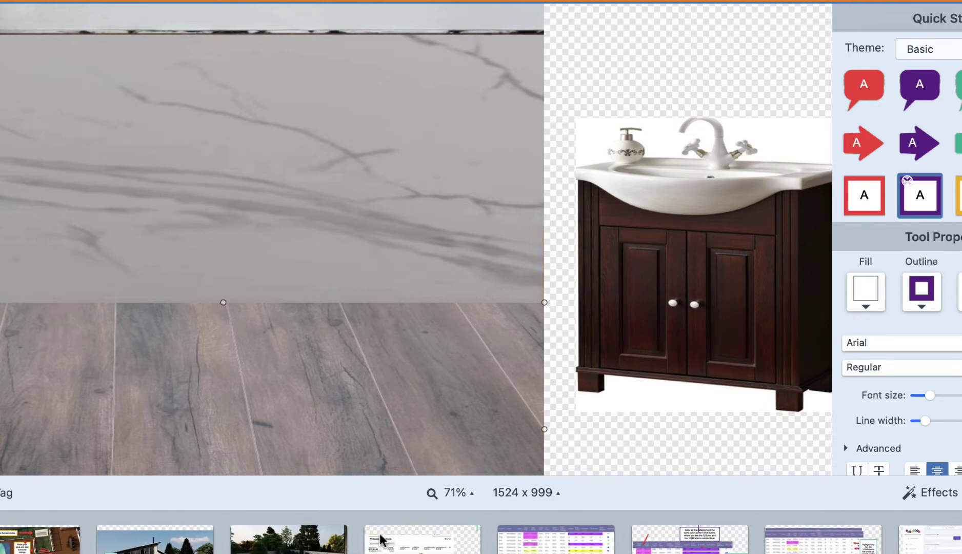
scroll(381, 538, right, 1)
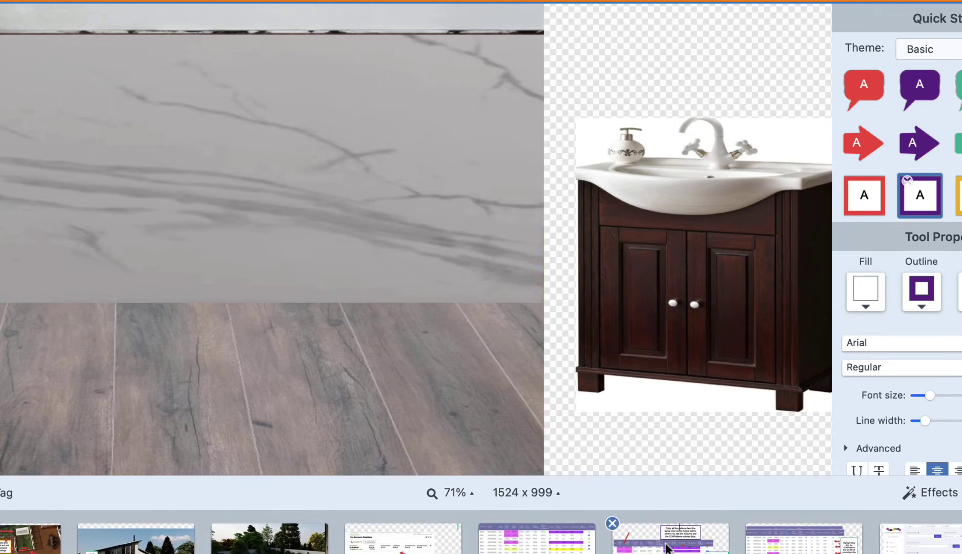
click(666, 547)
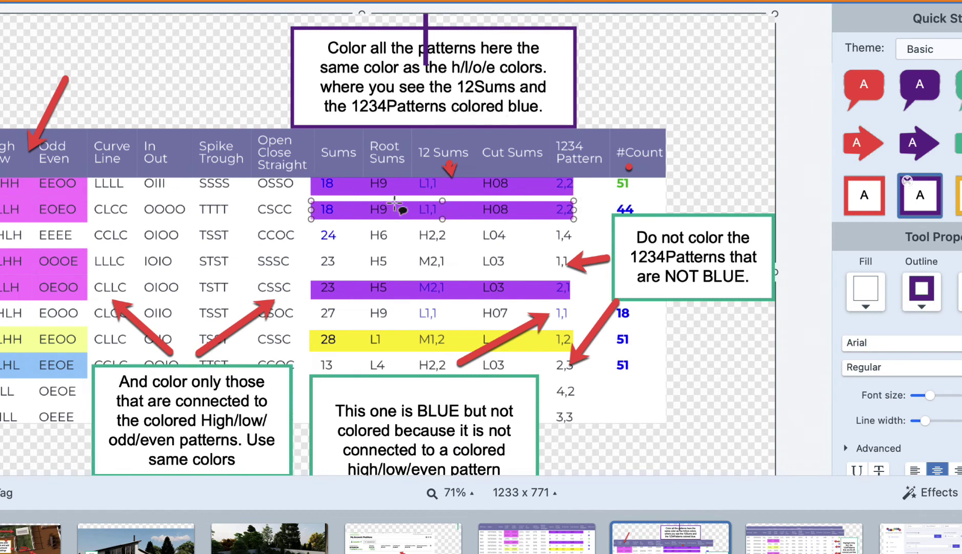
- Inspect the purple 18 H9 L1,1 and yellow 28 L1 M1,2 row highlights
key(Escape)
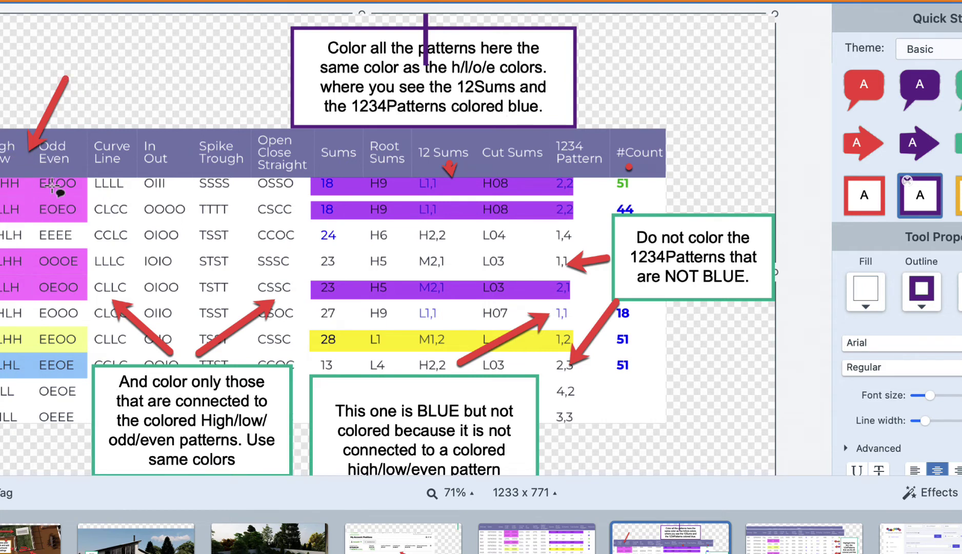
click(444, 194)
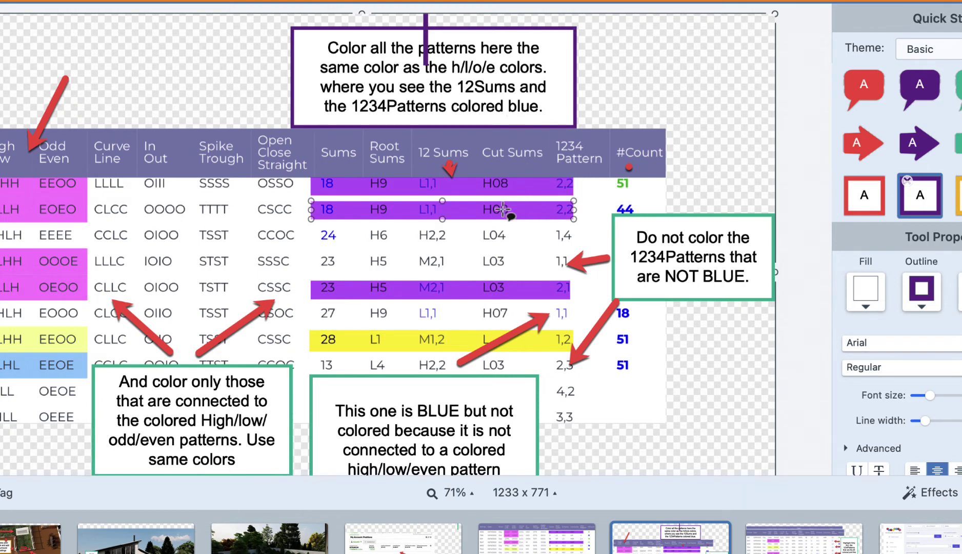
click(399, 211)
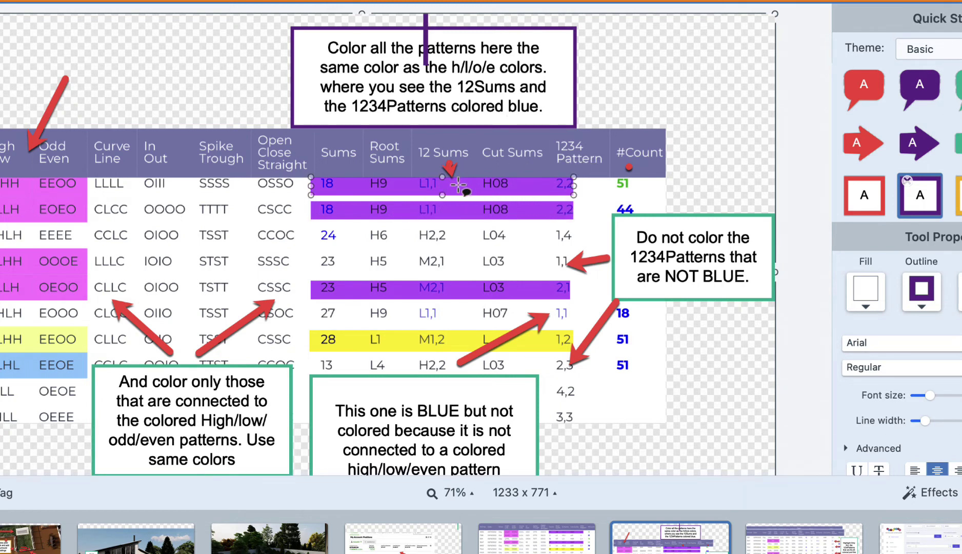
click(466, 200)
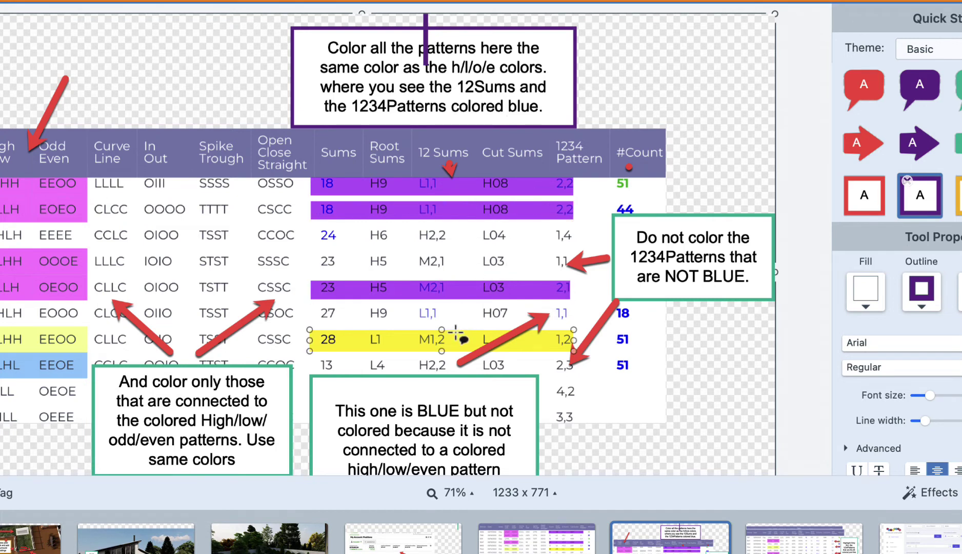
click(461, 339)
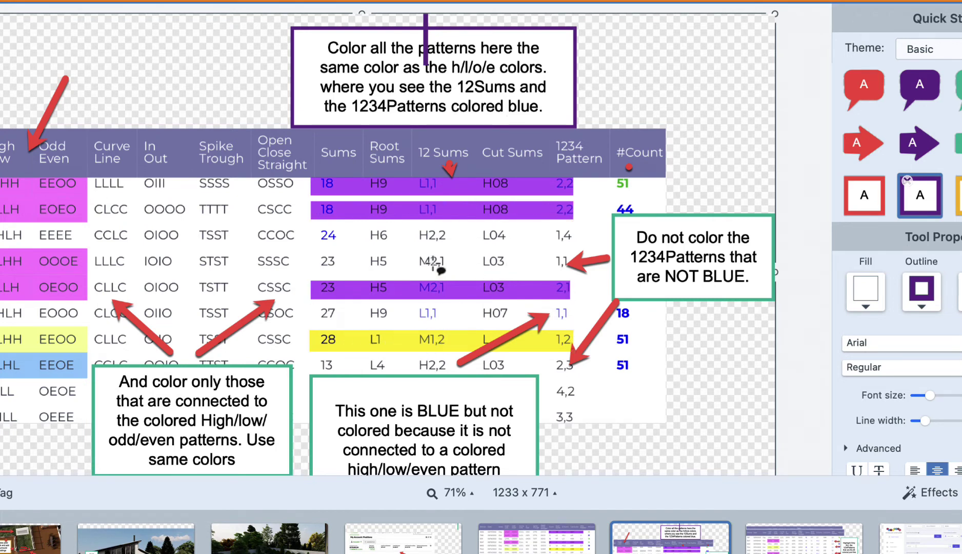
click(469, 188)
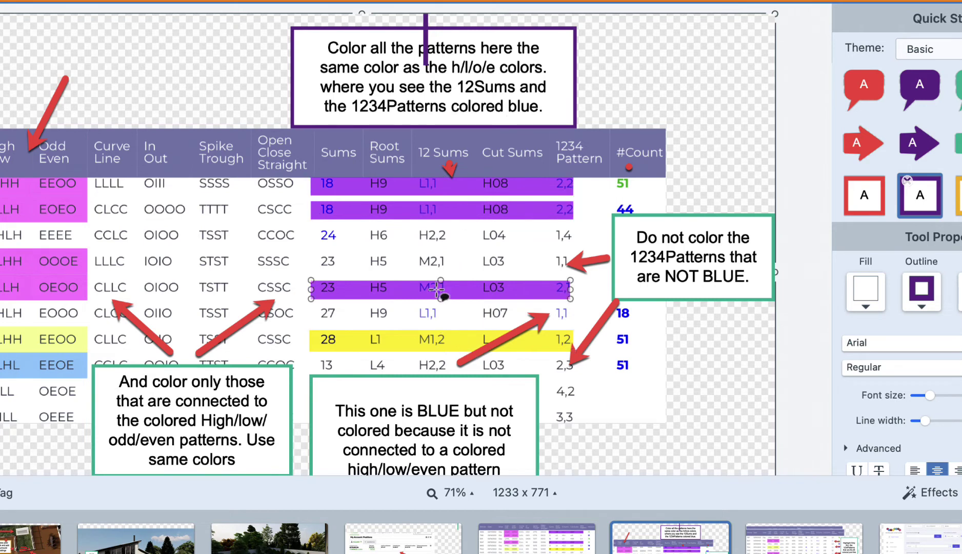
click(402, 365)
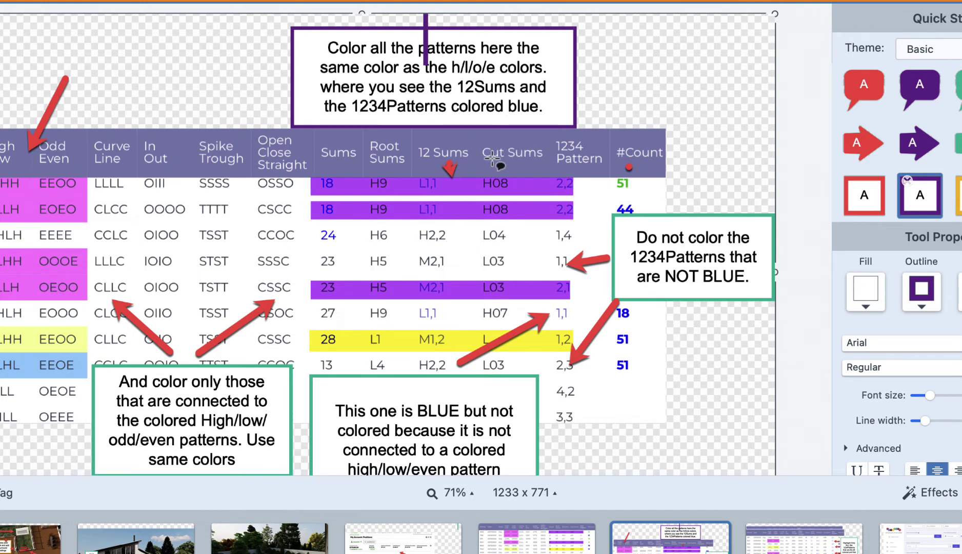
click(501, 170)
- Return from Snagit to the LottOdds winners table for 8963 and review its draws
key(super+m)
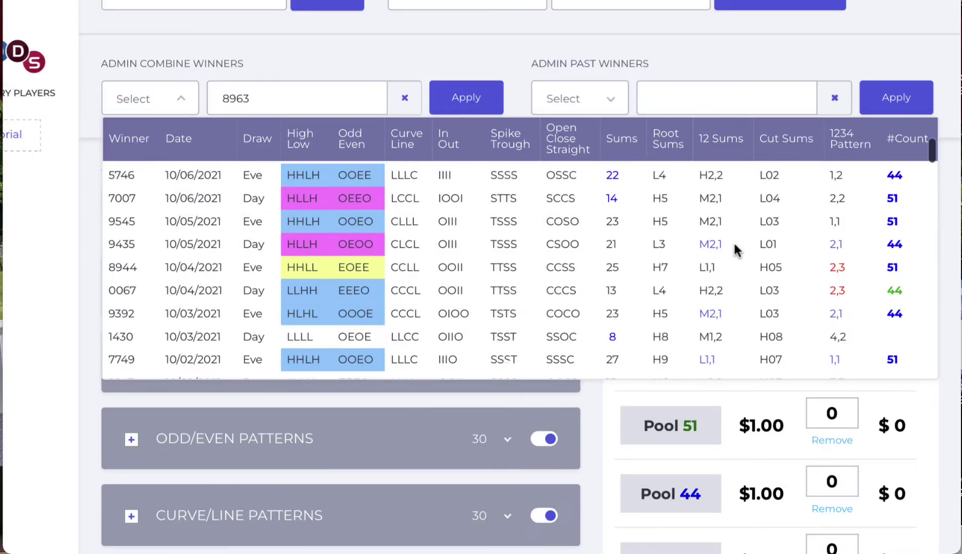
scroll(734, 245, down, 3)
scroll(734, 245, up, 5)
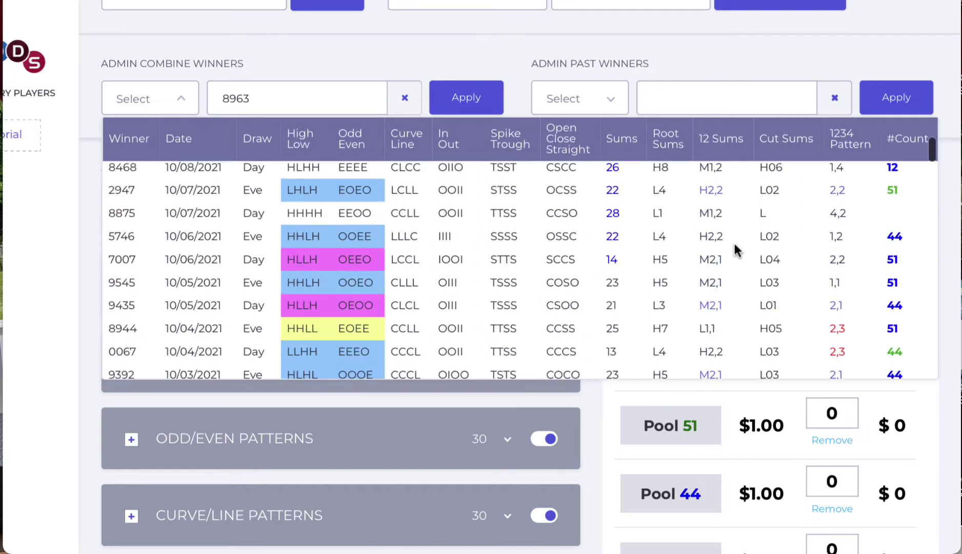
scroll(734, 246, up, 10)
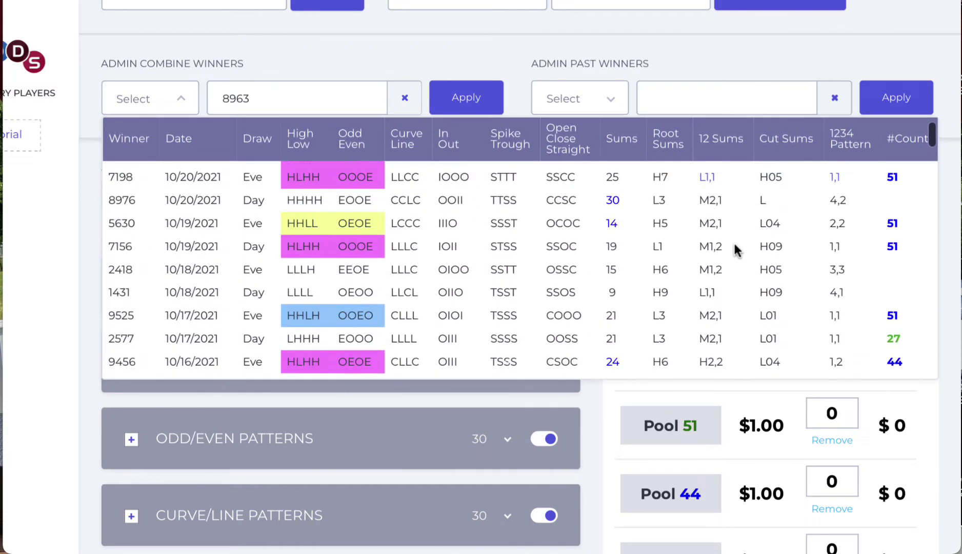
scroll(733, 246, up, 3)
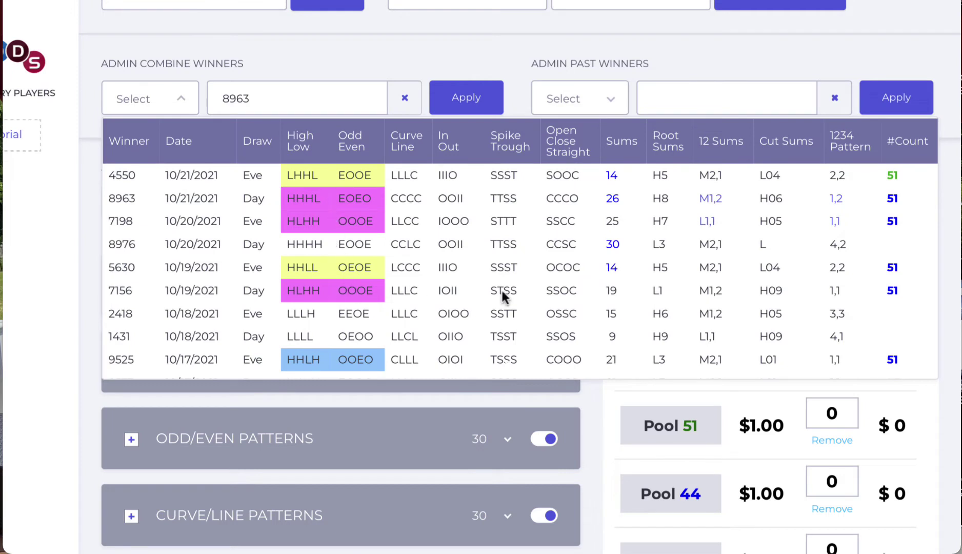
scroll(704, 315, down, 2)
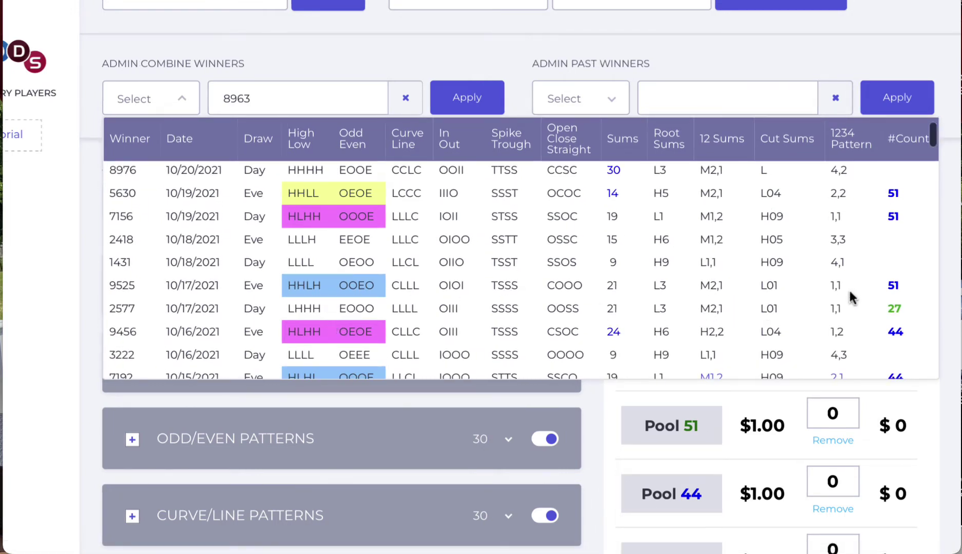
scroll(800, 320, down, 3)
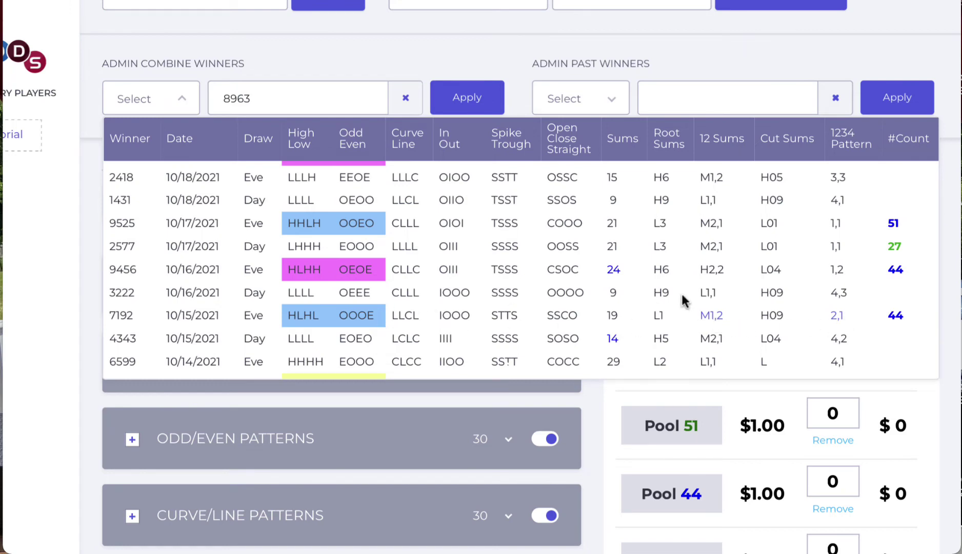
scroll(682, 301, up, 8)
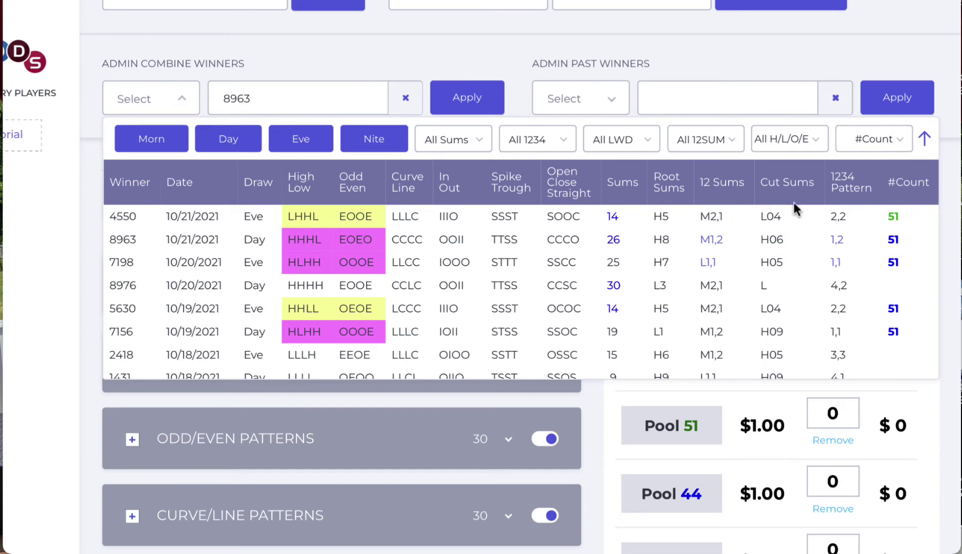
- Scroll the table back up to the filter bar above the 10/21/2021 draws 4550 and 8963
scroll(811, 214, down, 5)
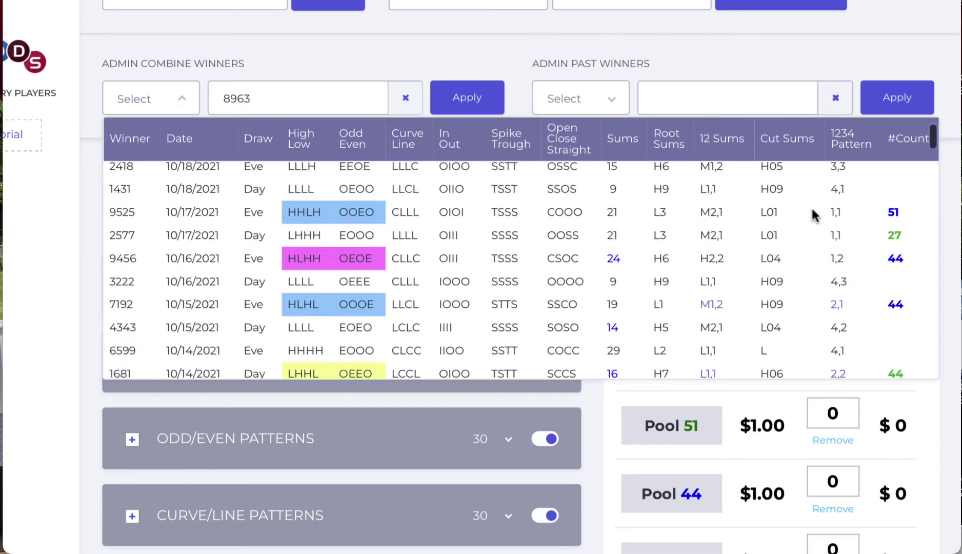
scroll(811, 215, down, 2)
scroll(811, 214, up, 2)
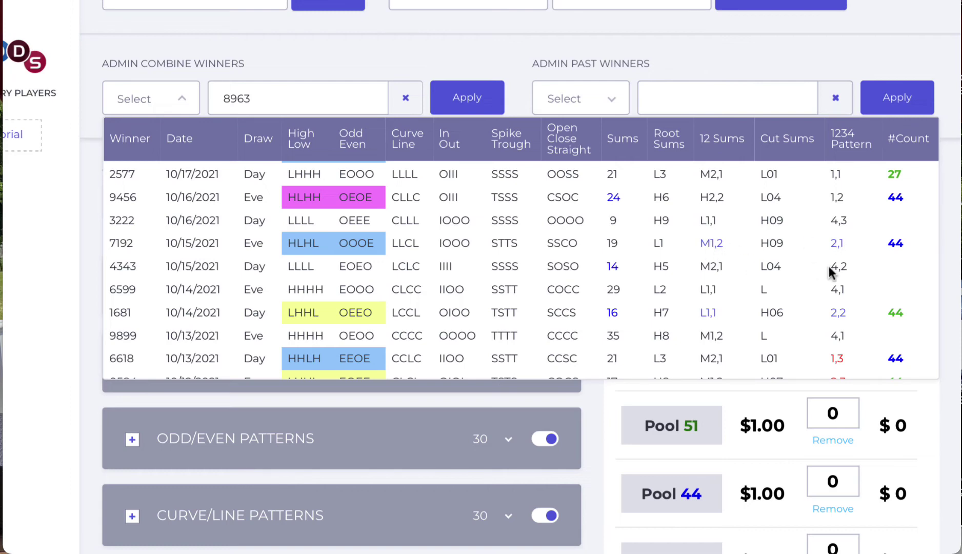
scroll(820, 259, up, 5)
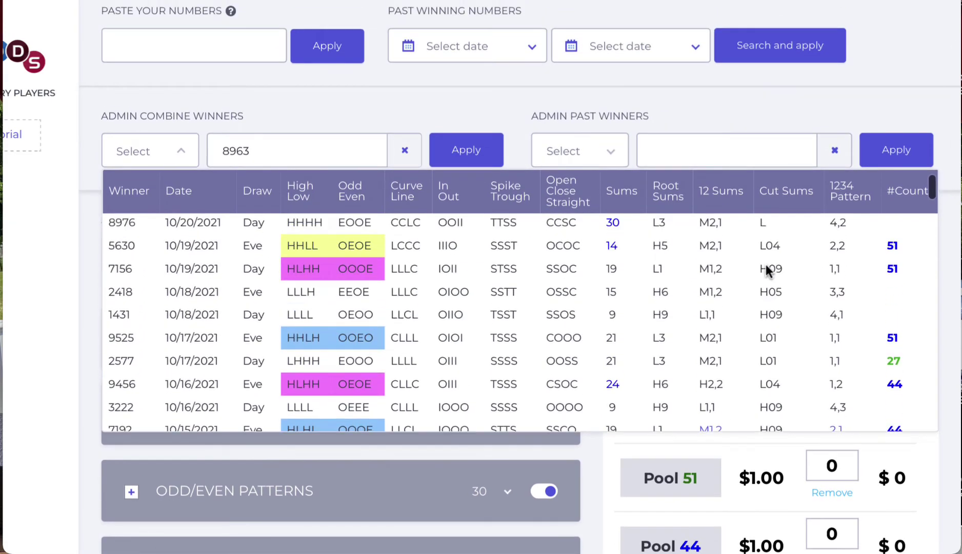
scroll(766, 263, up, 4)
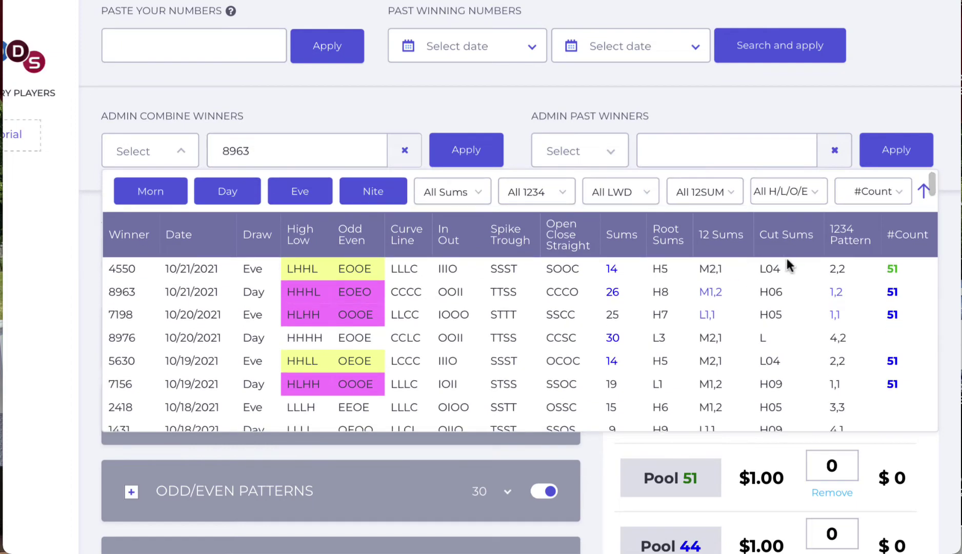
scroll(799, 322, down, 5)
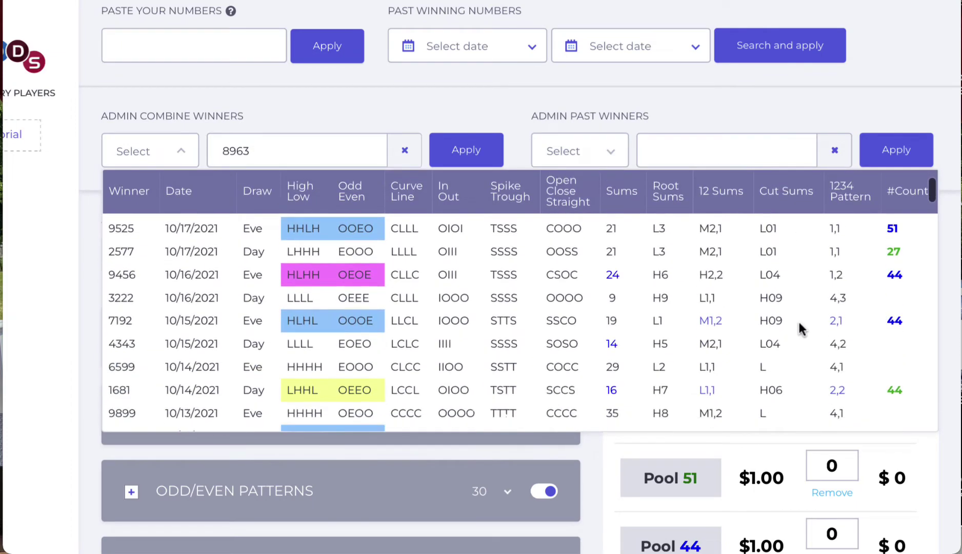
scroll(802, 328, down, 2)
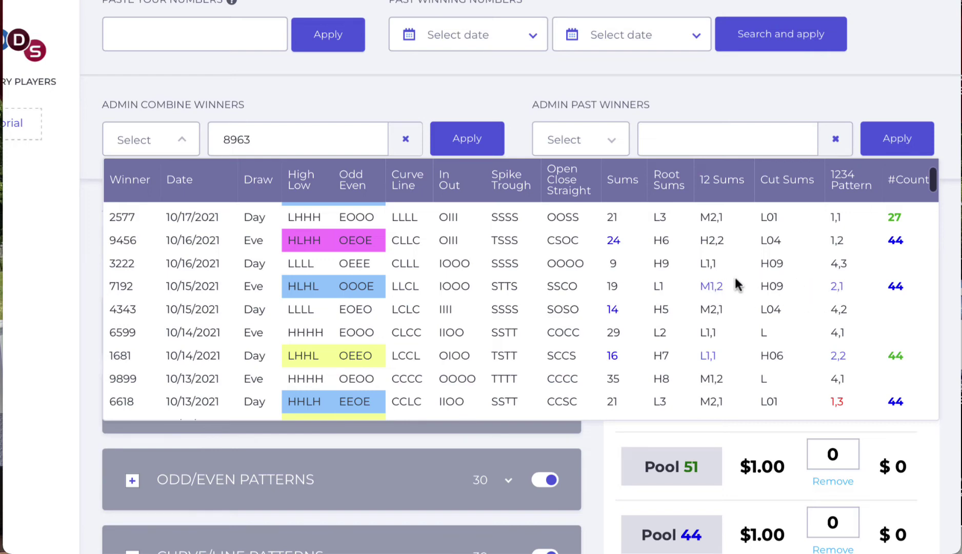
scroll(737, 287, up, 3)
scroll(735, 283, up, 3)
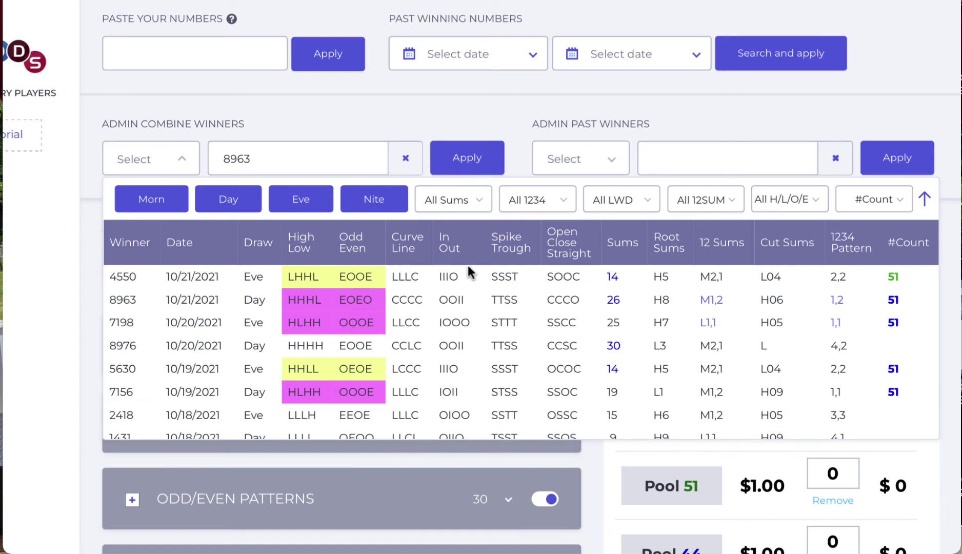
- Filter the 8963 winners to the blue swatch in the All H/L/O/E filter
click(812, 213)
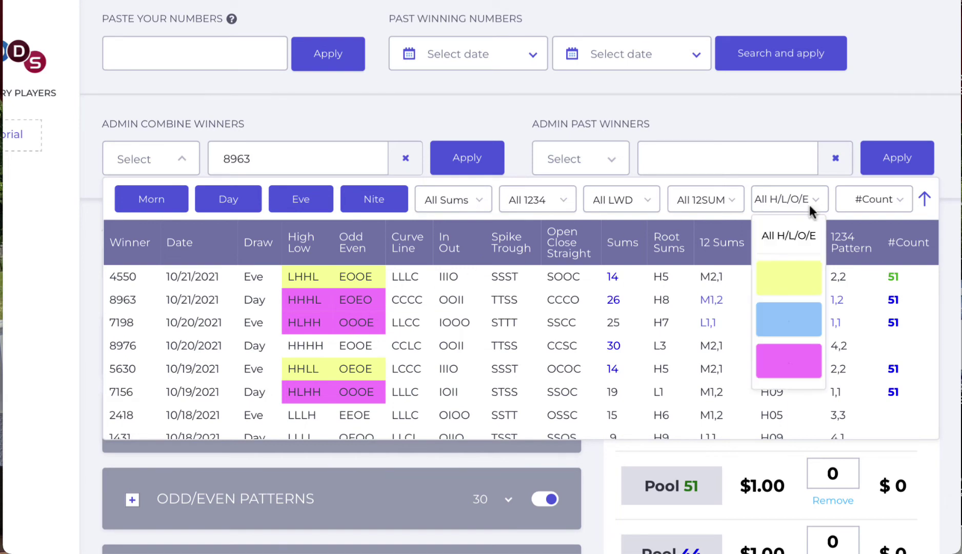
click(808, 311)
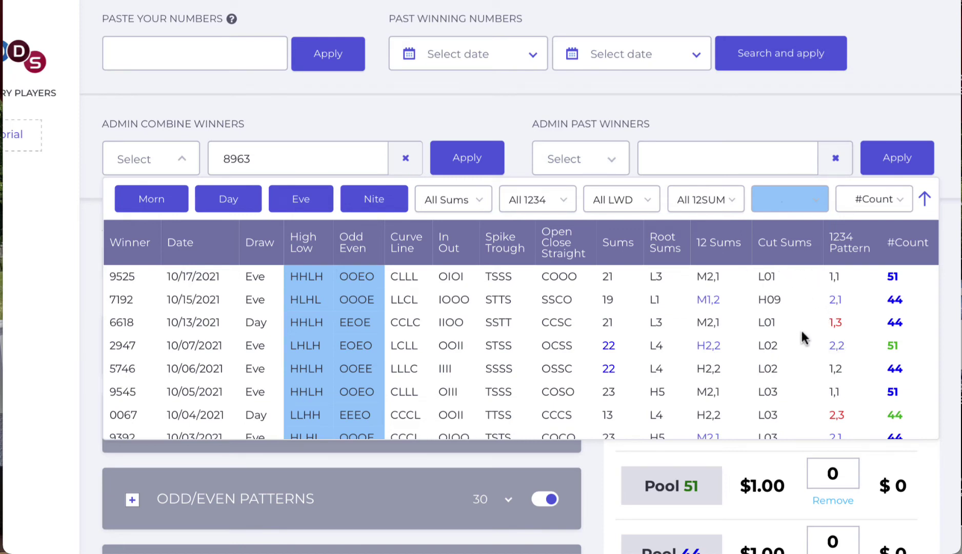
scroll(794, 365, down, 1)
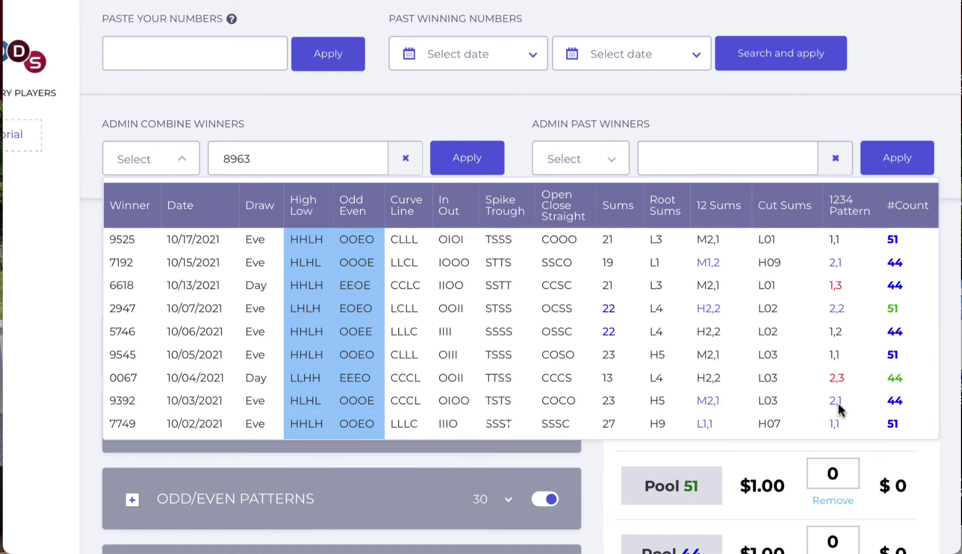
scroll(730, 413, down, 1)
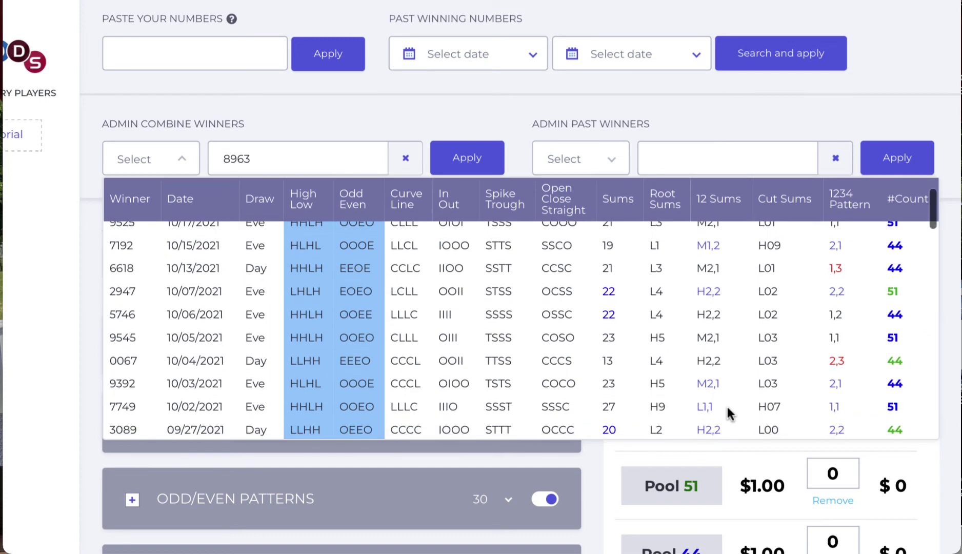
scroll(730, 413, down, 3)
scroll(730, 413, up, 4)
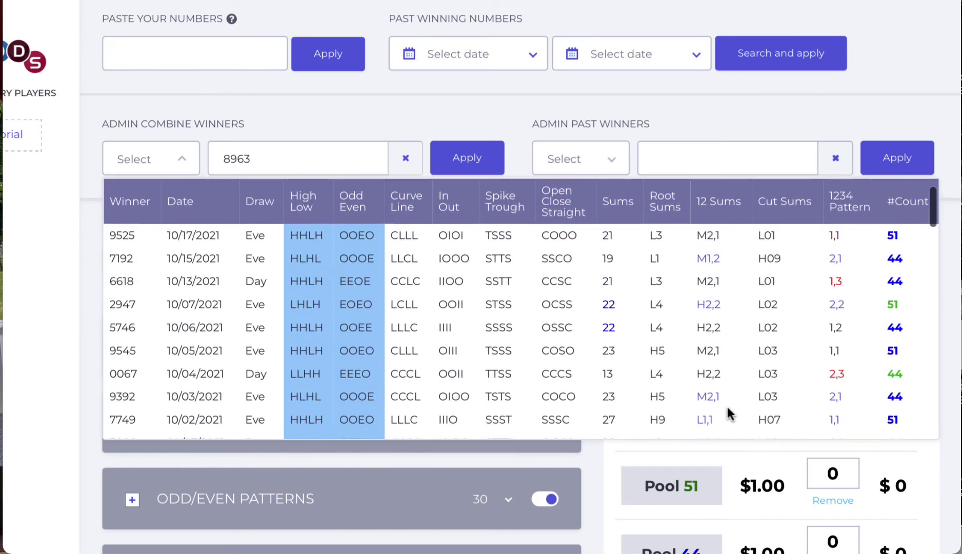
scroll(730, 413, up, 2)
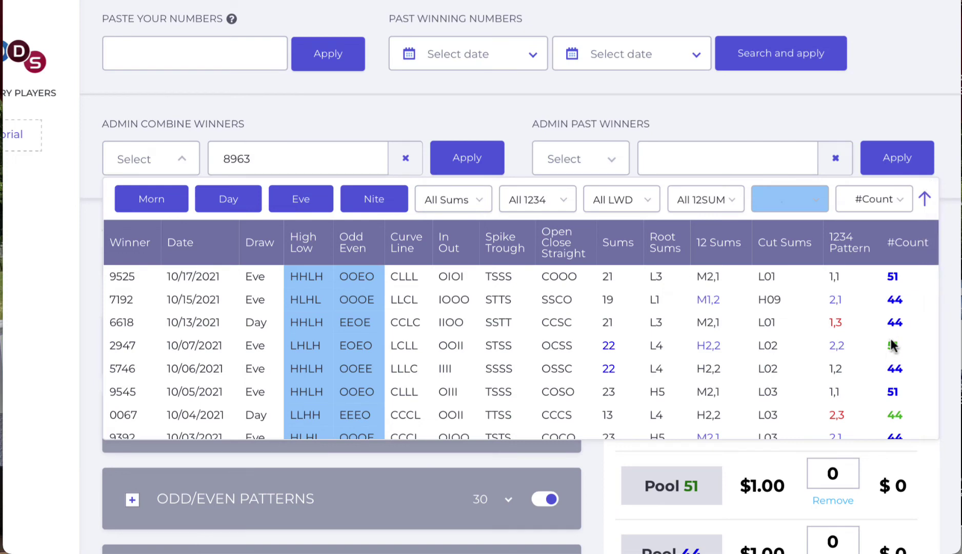
scroll(900, 391, down, 3)
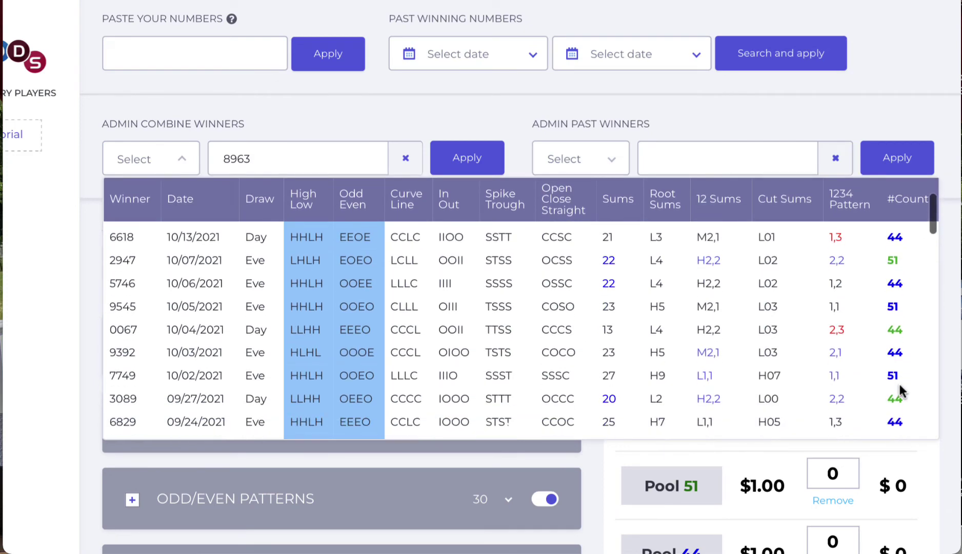
scroll(899, 391, up, 3)
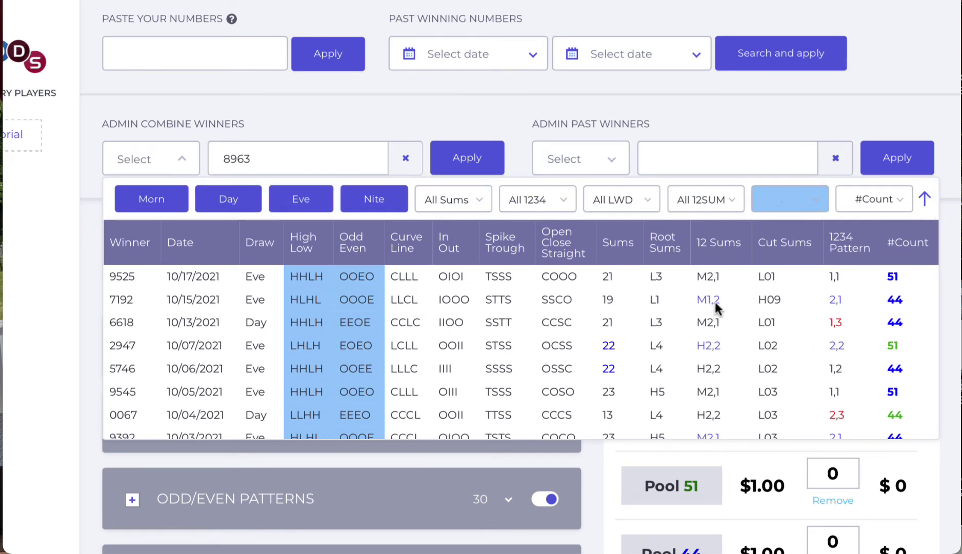
scroll(846, 307, down, 2)
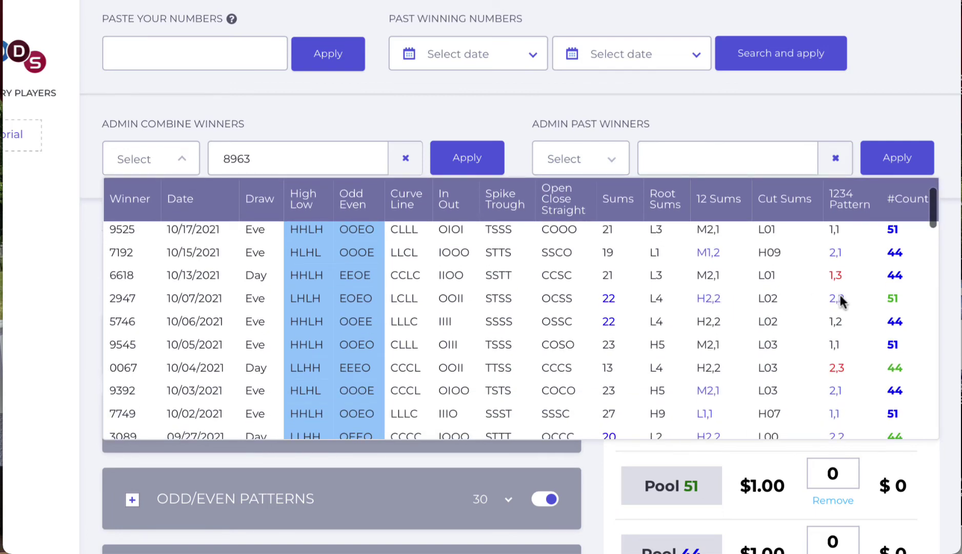
scroll(840, 294, down, 1)
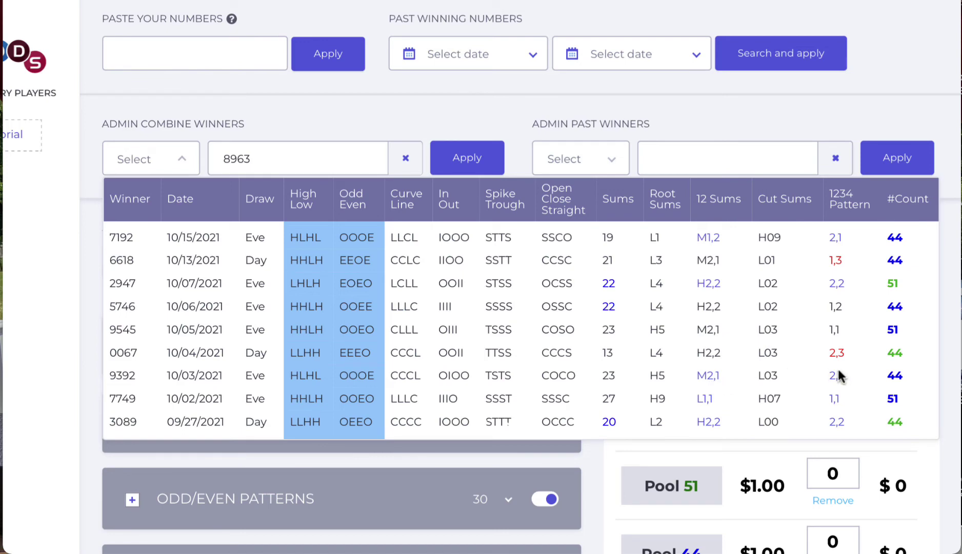
scroll(839, 376, down, 5)
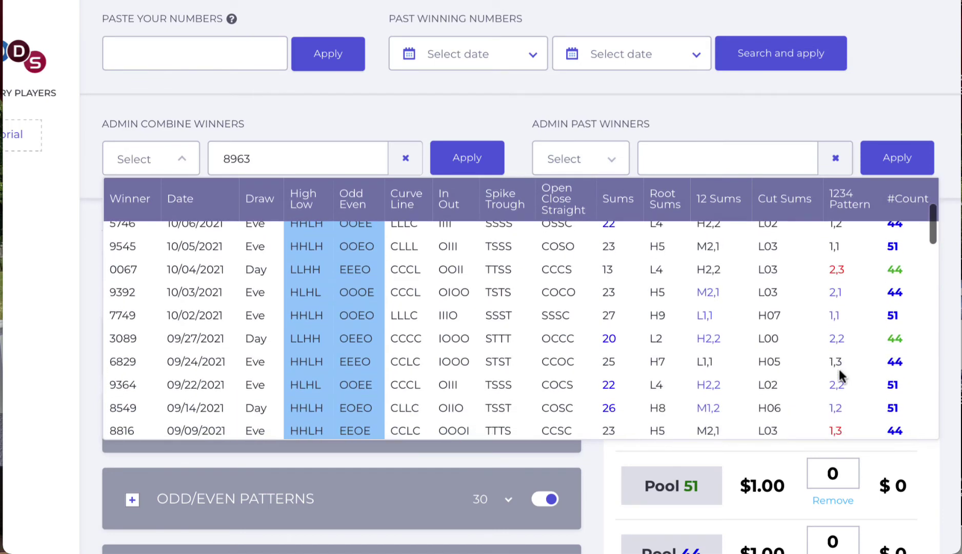
scroll(839, 369, up, 1)
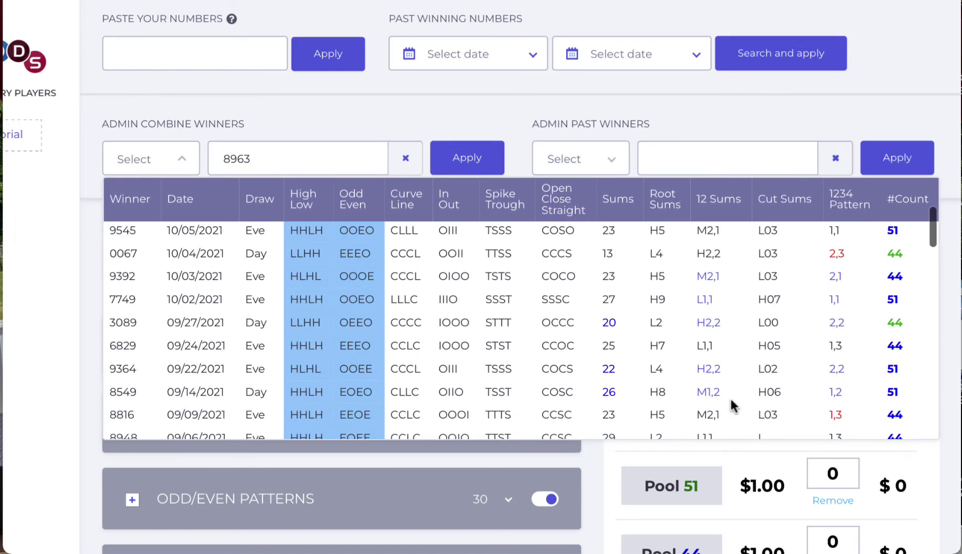
scroll(850, 391, down, 9)
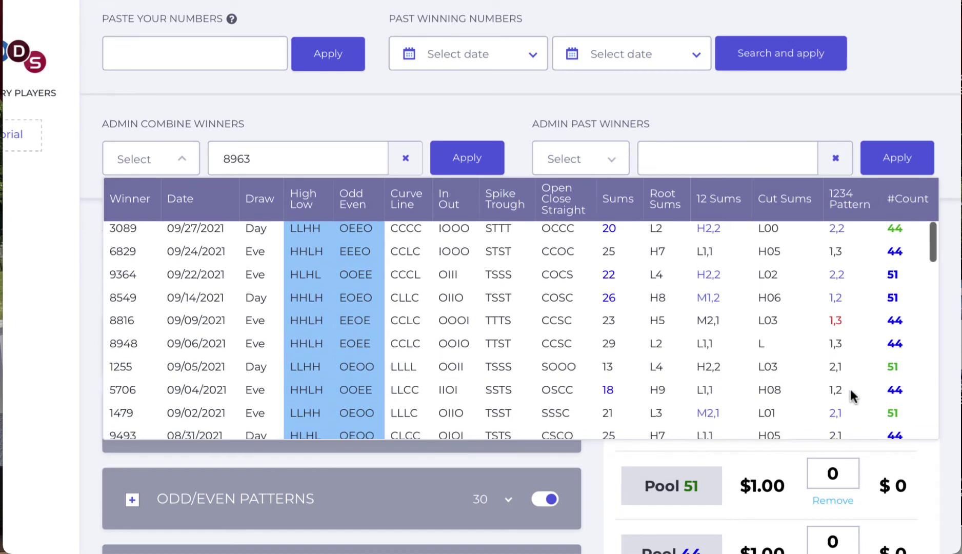
scroll(851, 392, down, 5)
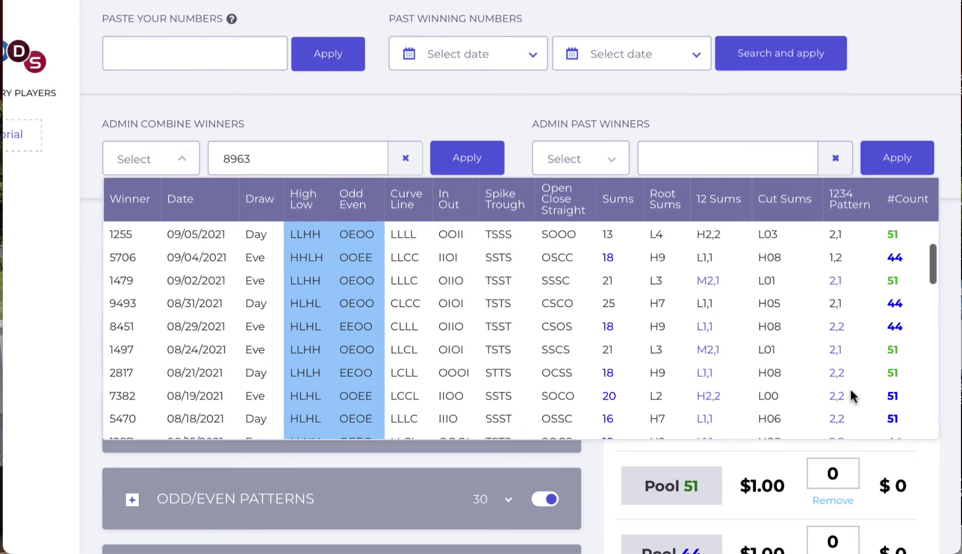
scroll(851, 395, down, 1)
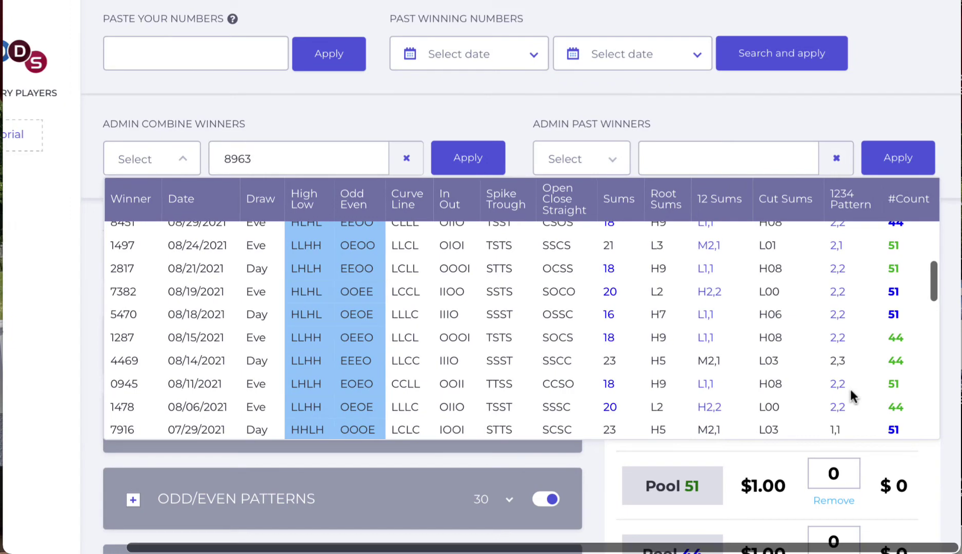
scroll(850, 395, up, 8)
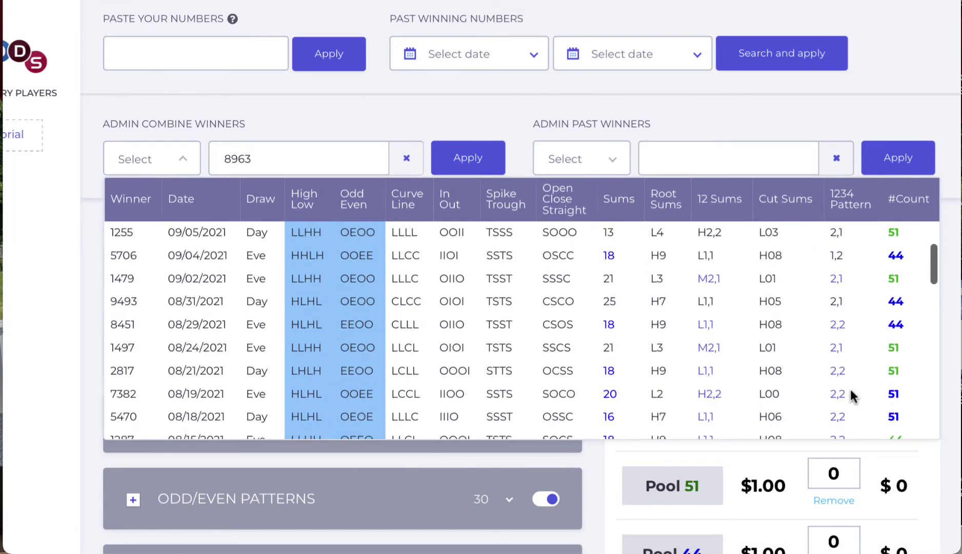
scroll(850, 396, down, 3)
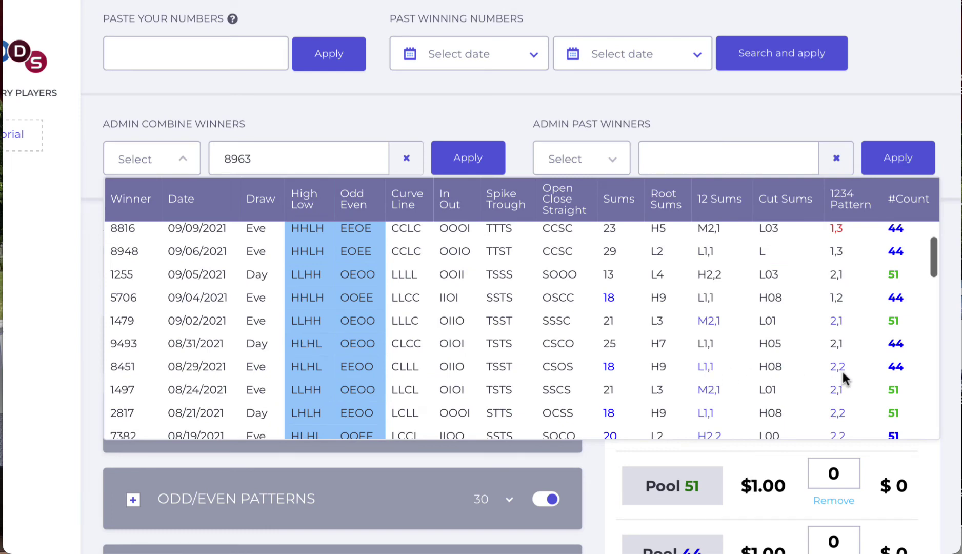
scroll(857, 395, down, 3)
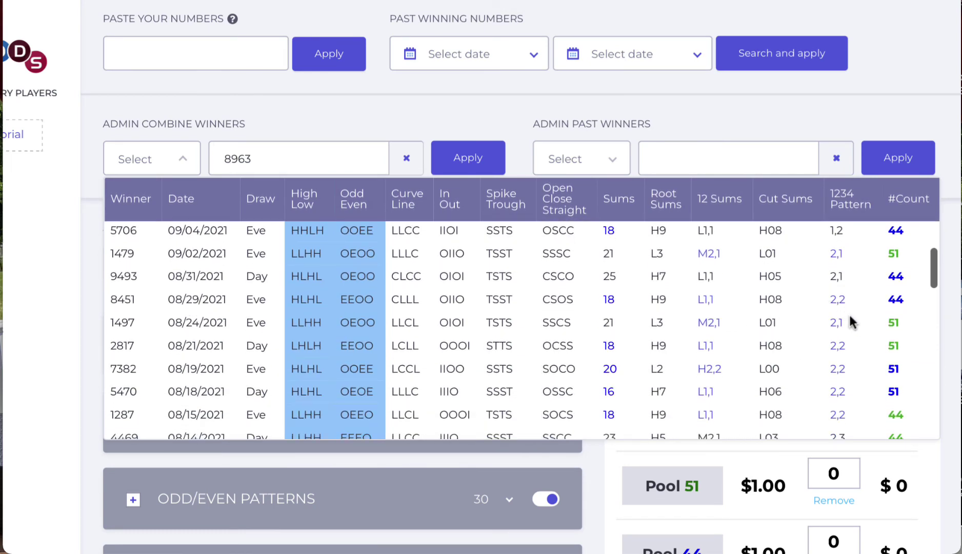
scroll(852, 319, down, 4)
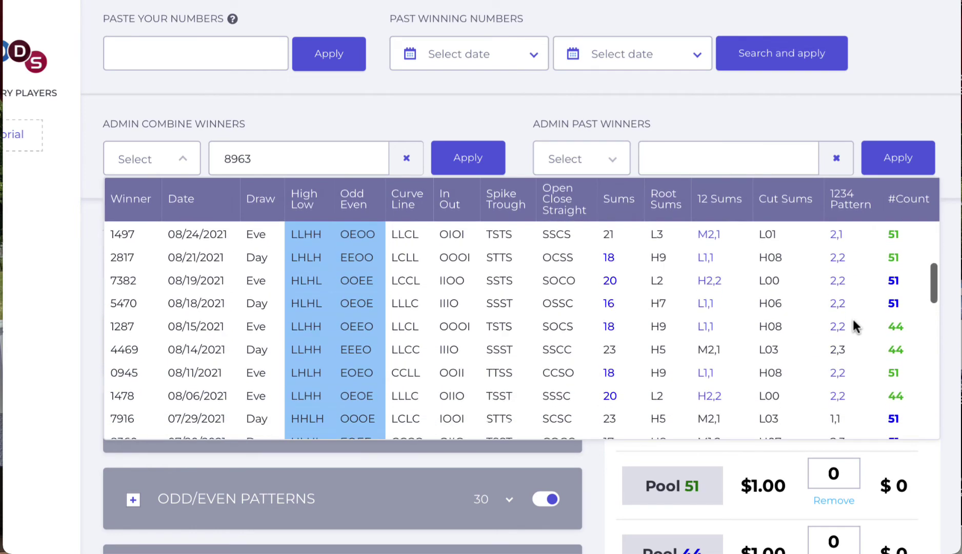
scroll(852, 315, up, 15)
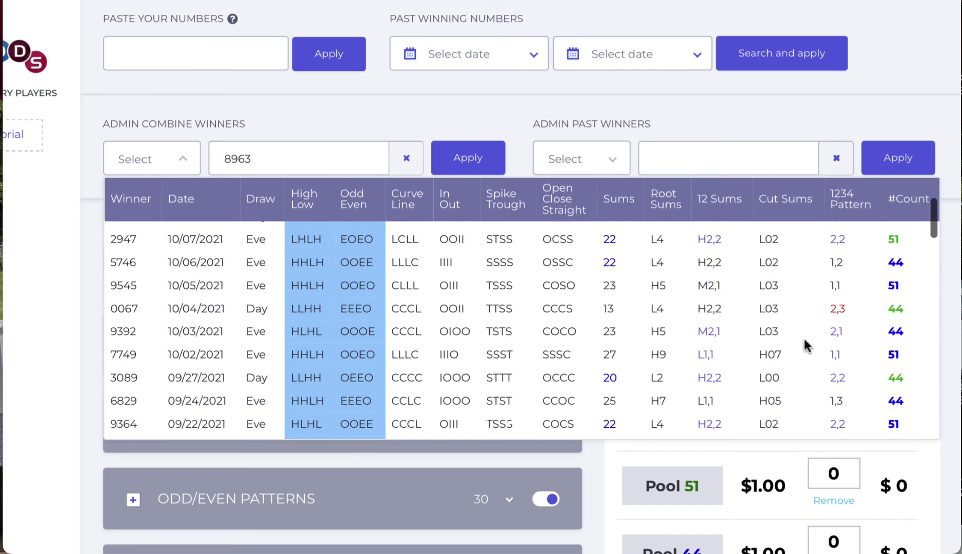
scroll(846, 380, up, 5)
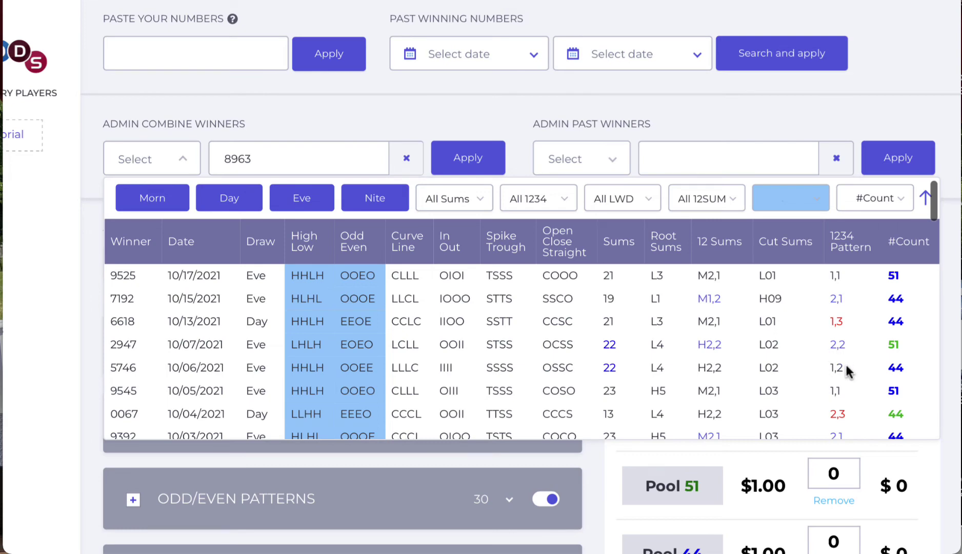
scroll(844, 362, down, 2)
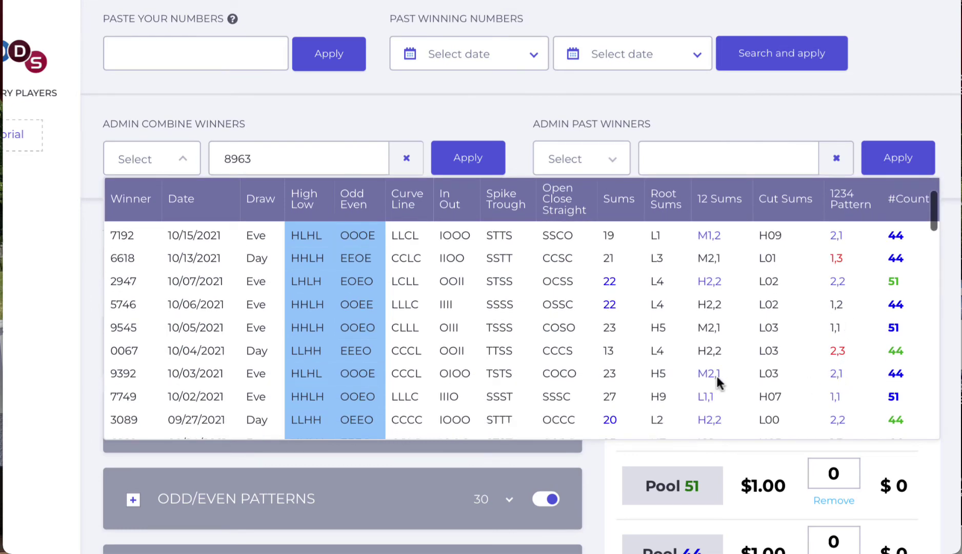
scroll(850, 386, up, 3)
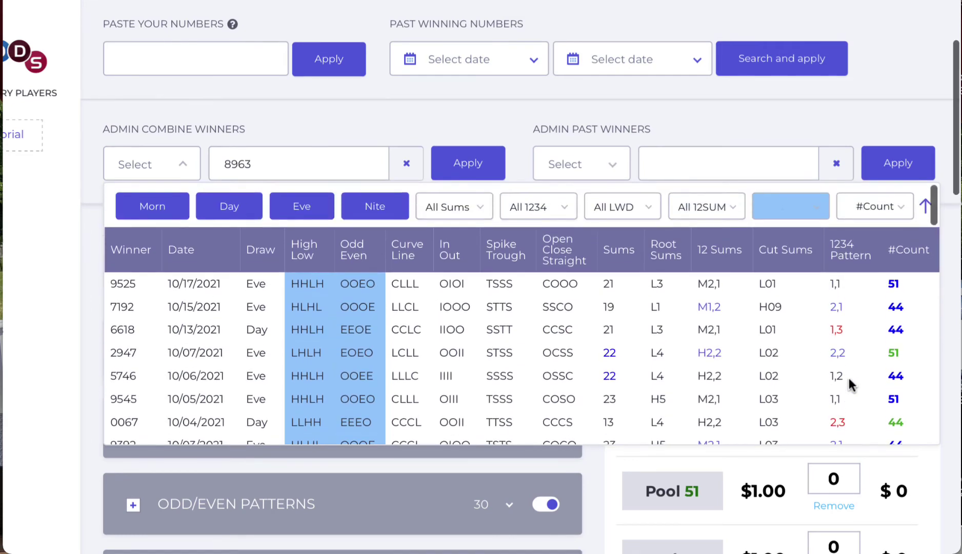
- Filter the winners to 1234 pattern 2,1 and 12 Sums 2,1
click(563, 204)
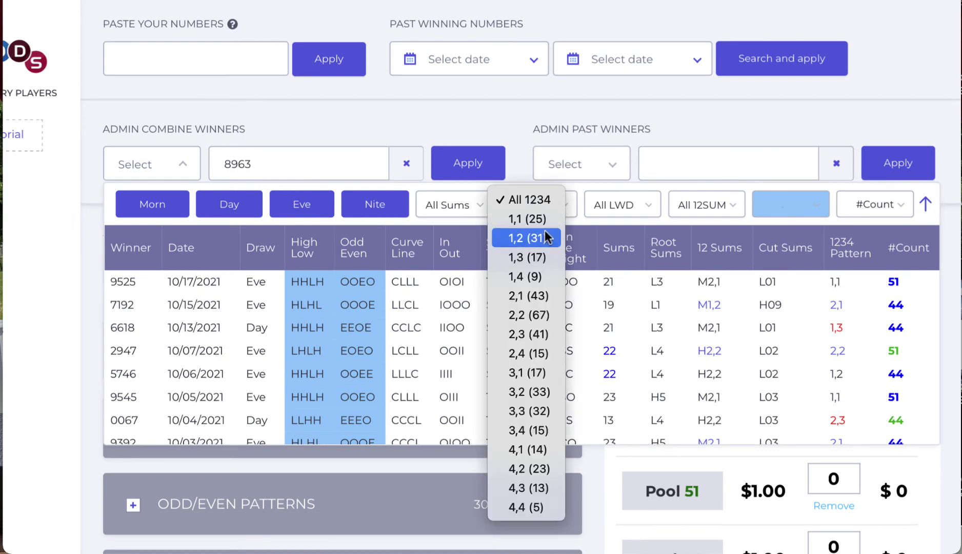
click(538, 296)
click(478, 208)
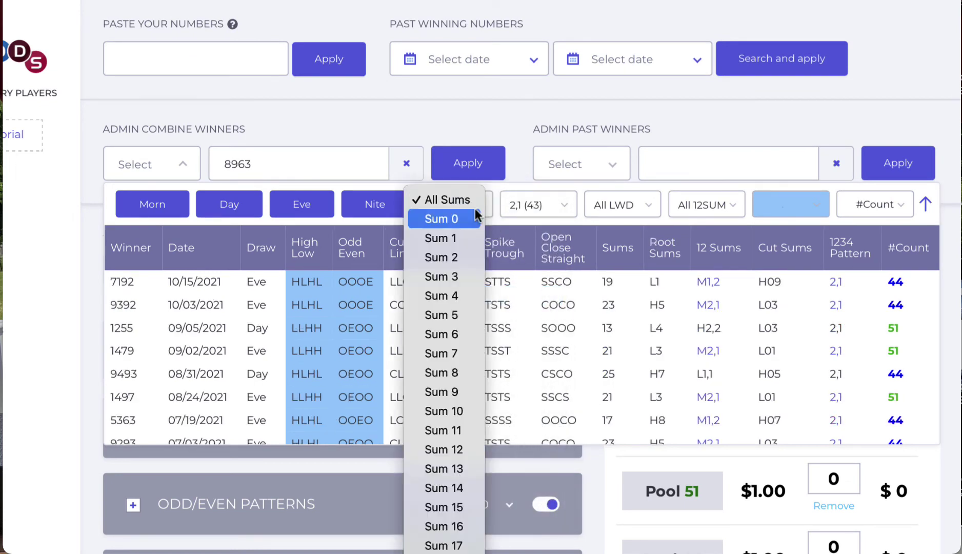
click(708, 208)
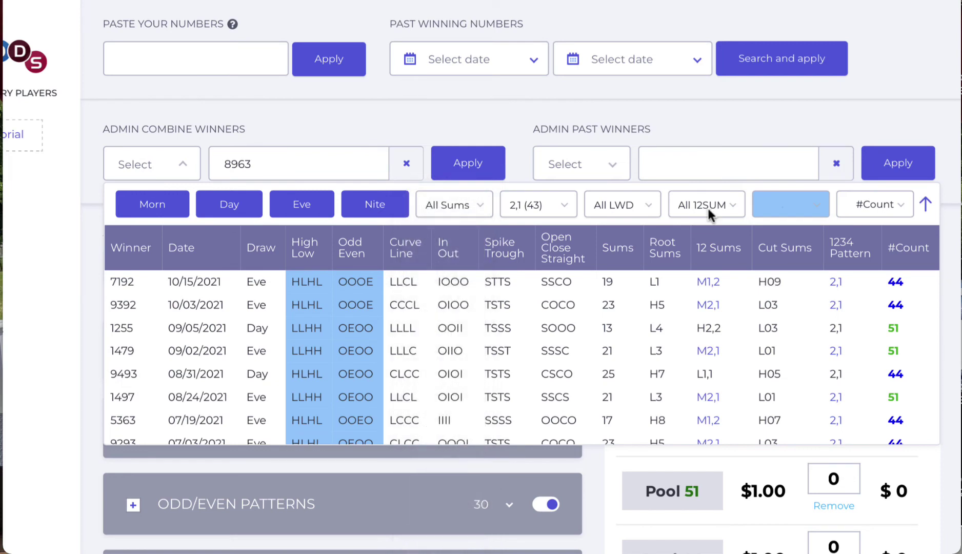
click(708, 208)
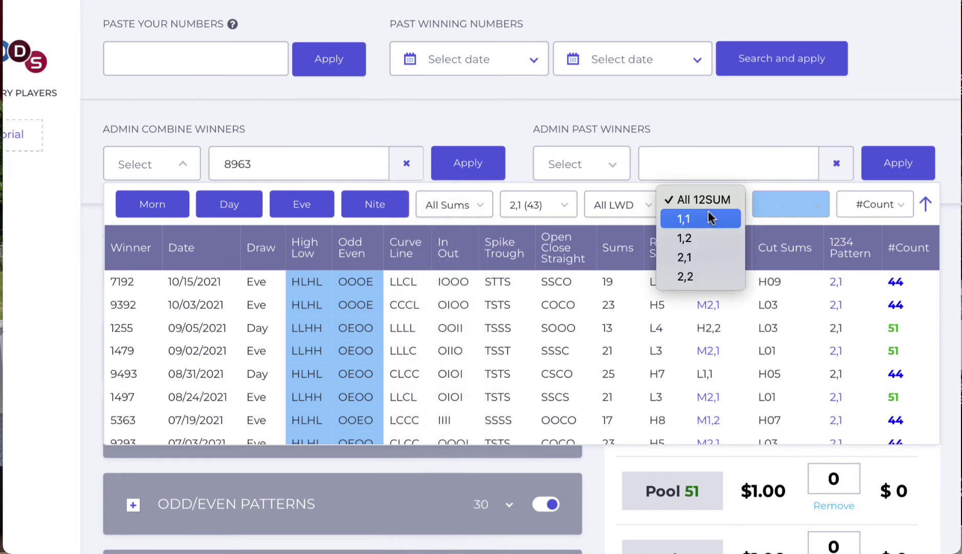
click(697, 258)
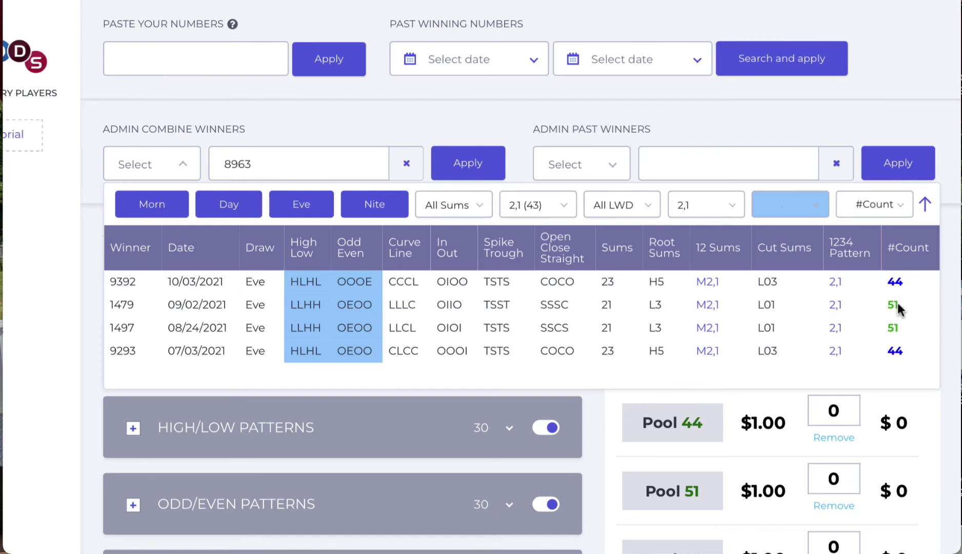
- Keep only winners with a #Count of 51, leaving draws 1479 and 1497
click(903, 206)
scroll(891, 287, down, 5)
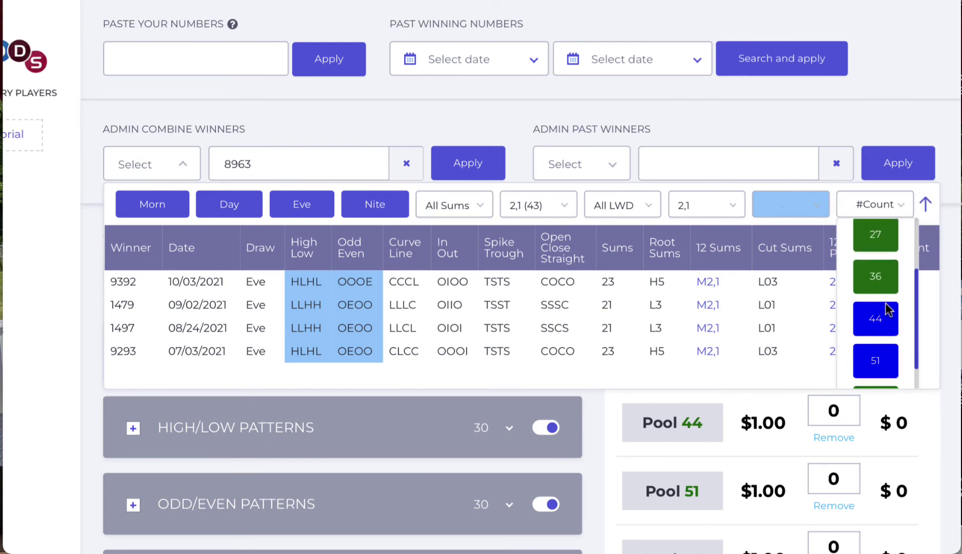
click(876, 338)
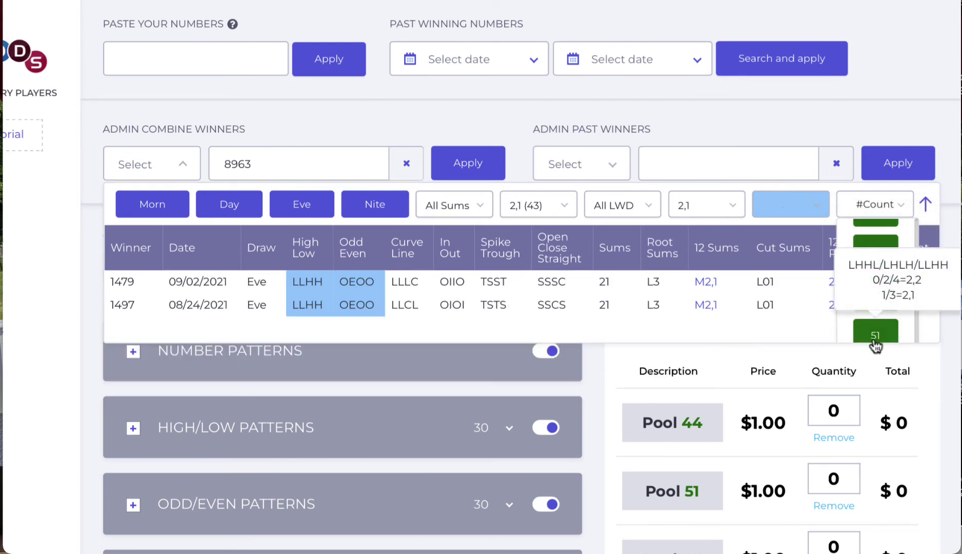
click(866, 213)
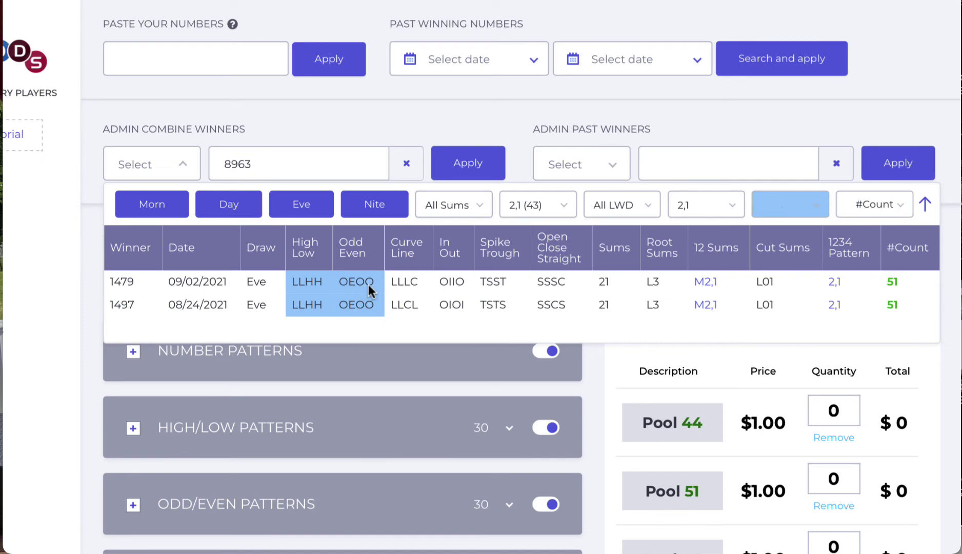
- Switch the lotto pool from 44 to 51
scroll(547, 320, down, 2)
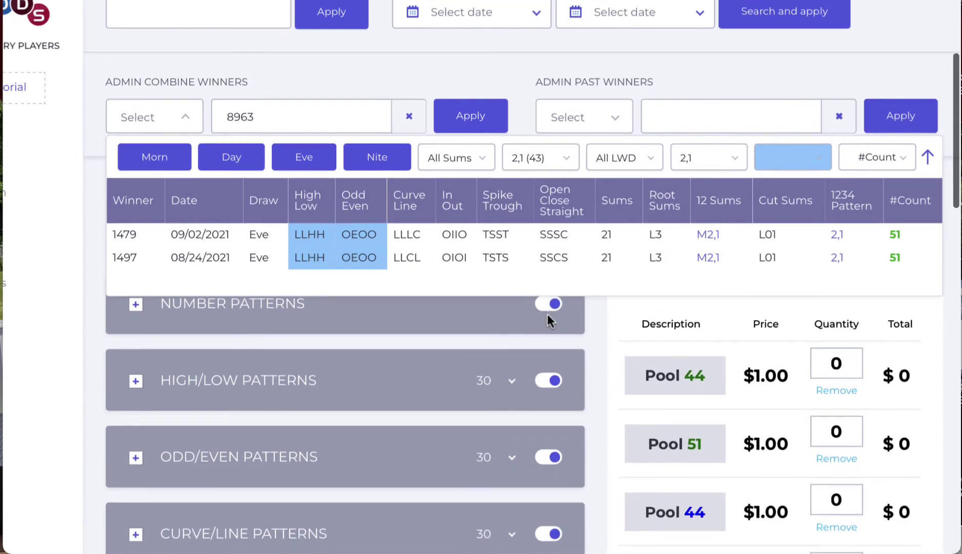
scroll(611, 405, down, 12)
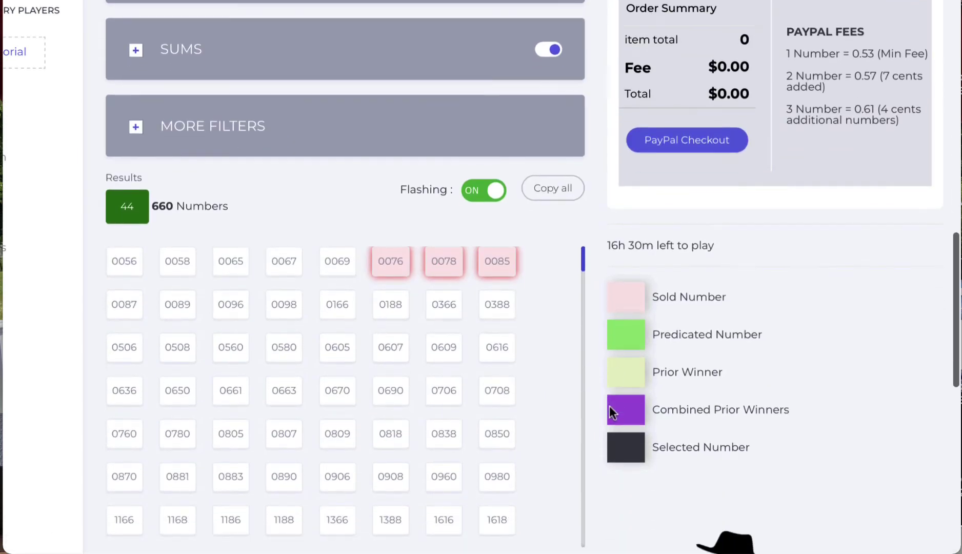
scroll(610, 405, up, 15)
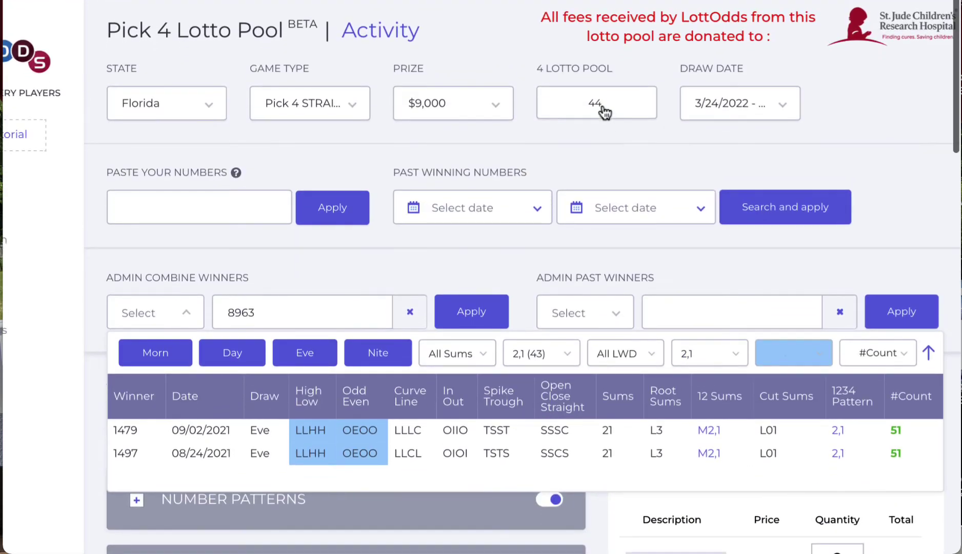
click(606, 108)
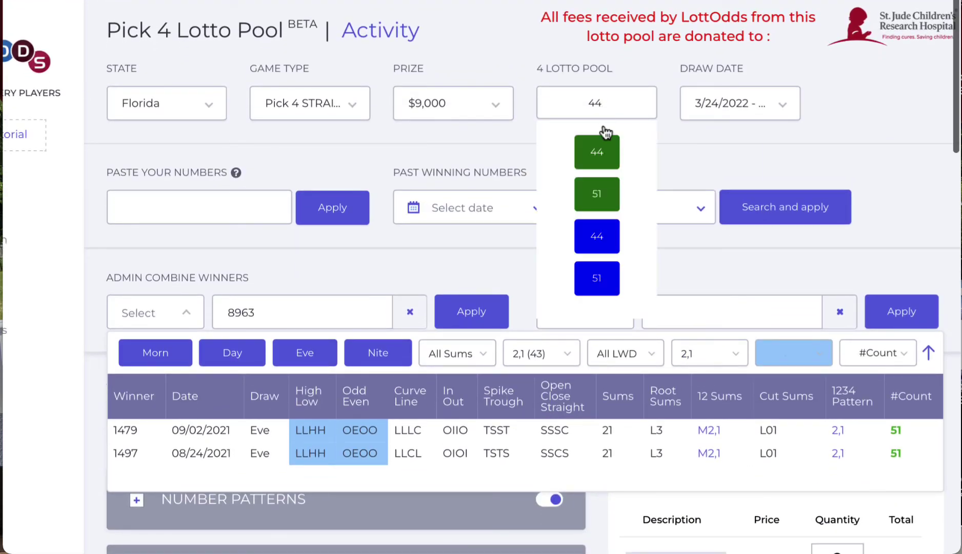
click(613, 189)
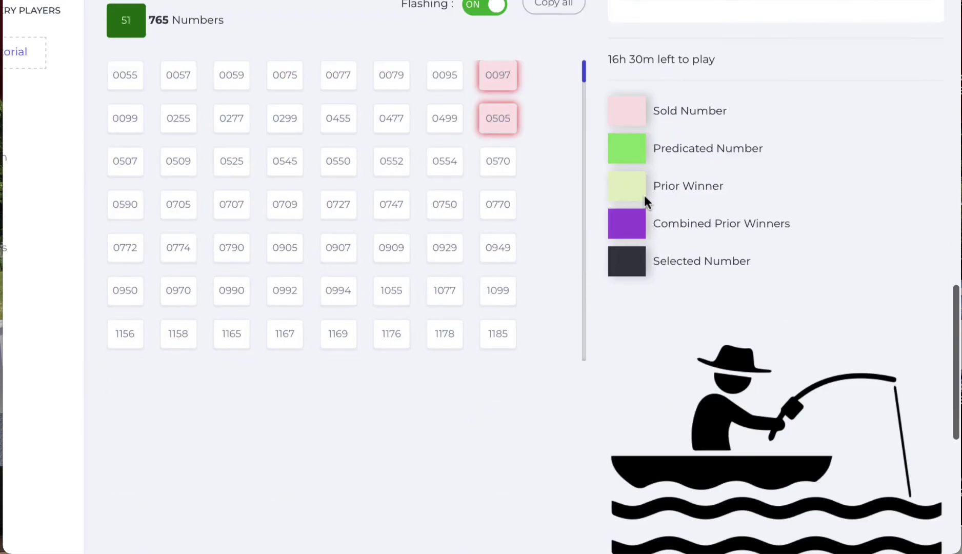
- Expand More Filters and limit the 1,2,3,4 Pattern to 2,1 only
scroll(588, 259, up, 4)
click(363, 197)
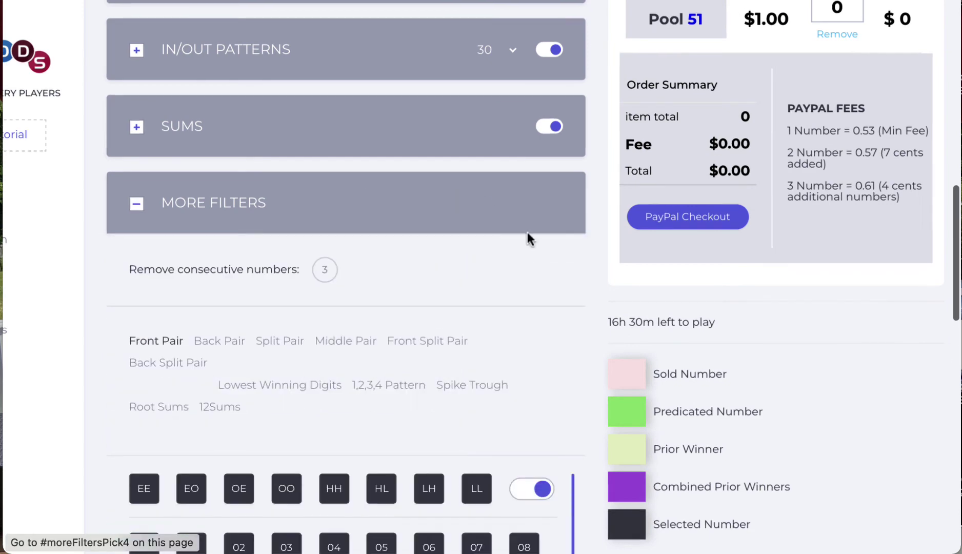
click(404, 309)
scroll(558, 253, down, 6)
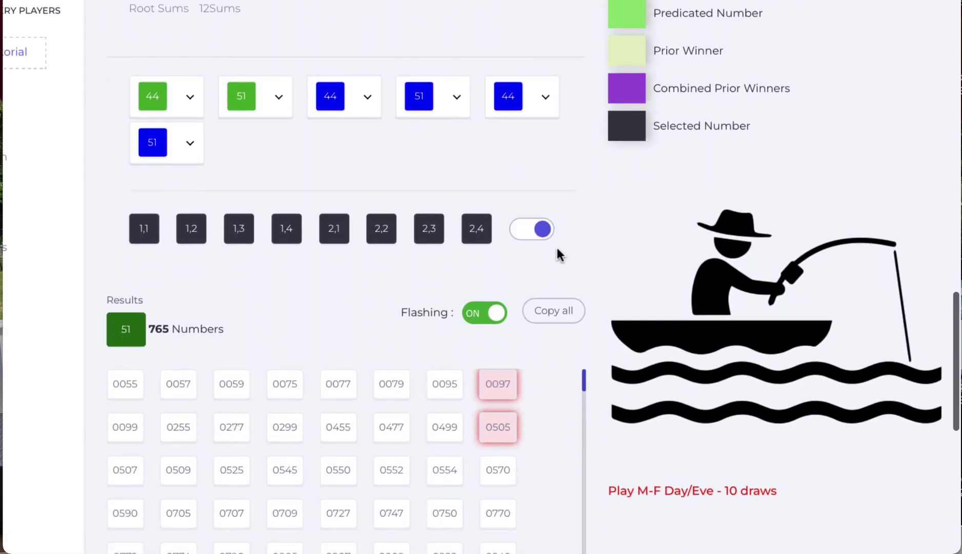
scroll(557, 254, up, 10)
scroll(557, 247, up, 3)
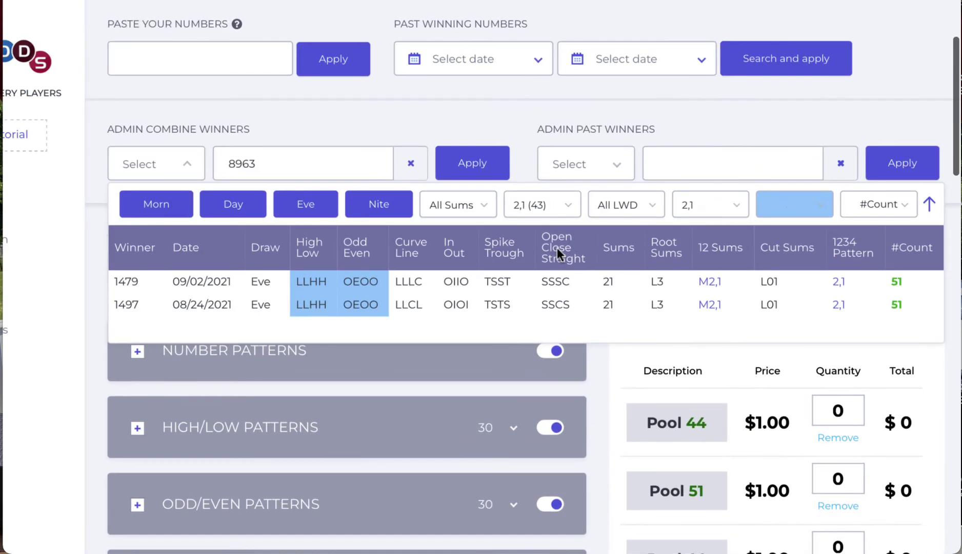
scroll(573, 332, down, 15)
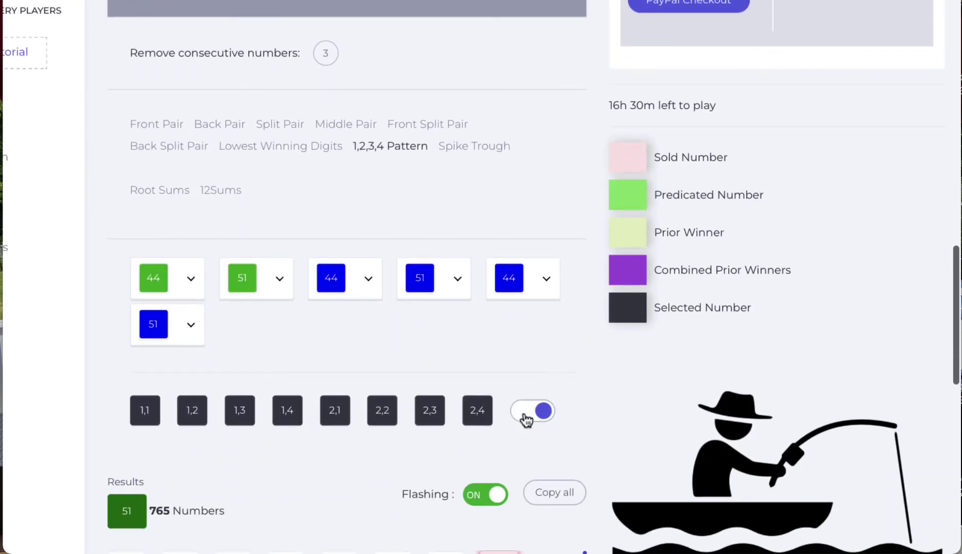
click(532, 407)
click(333, 409)
scroll(428, 345, up, 3)
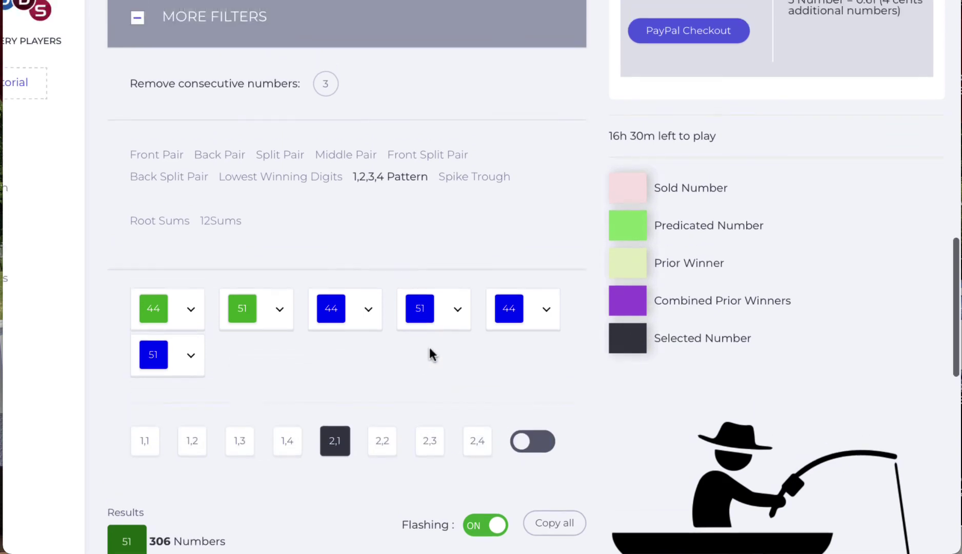
- Limit 12Sums to 2,1, cutting pool 51's results from 306 to 69 numbers
click(225, 314)
scroll(518, 298, down, 2)
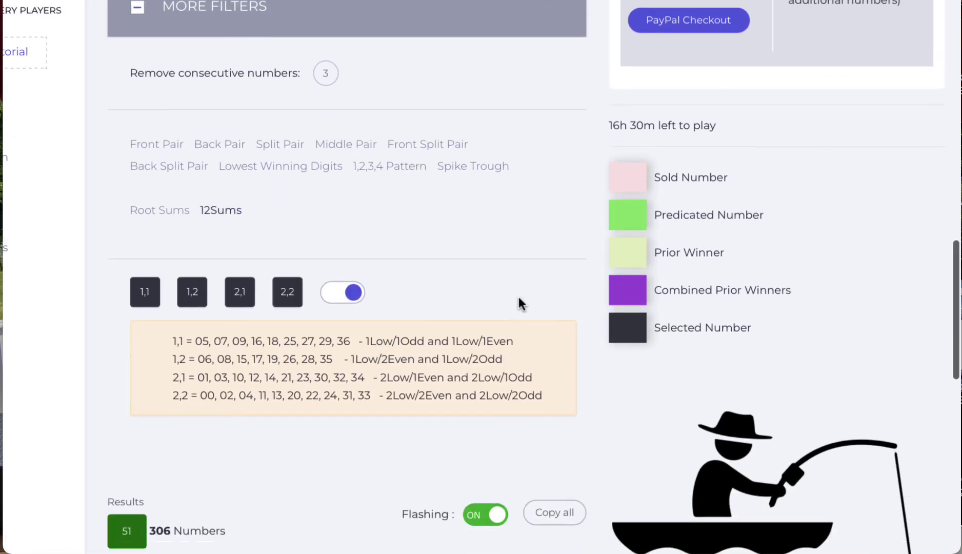
click(342, 295)
click(240, 291)
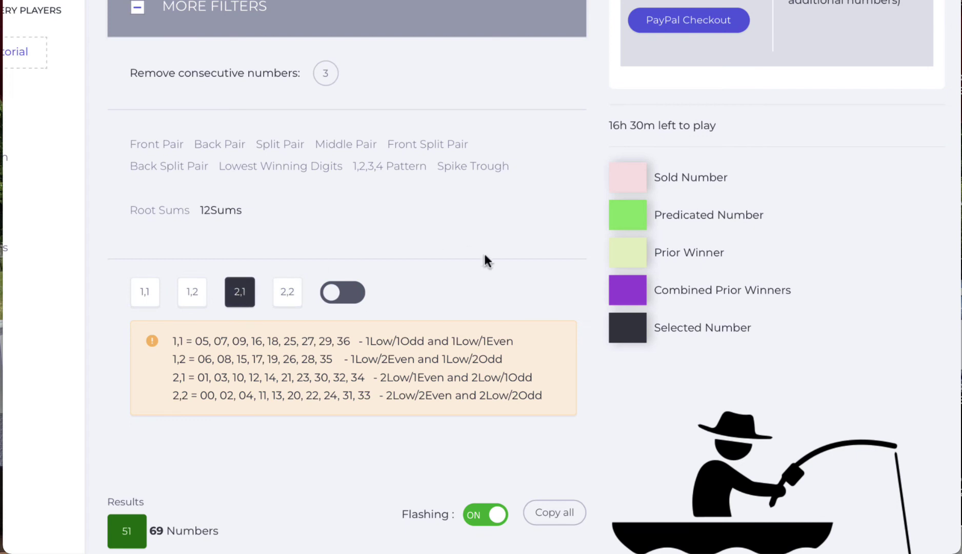
scroll(488, 259, up, 2)
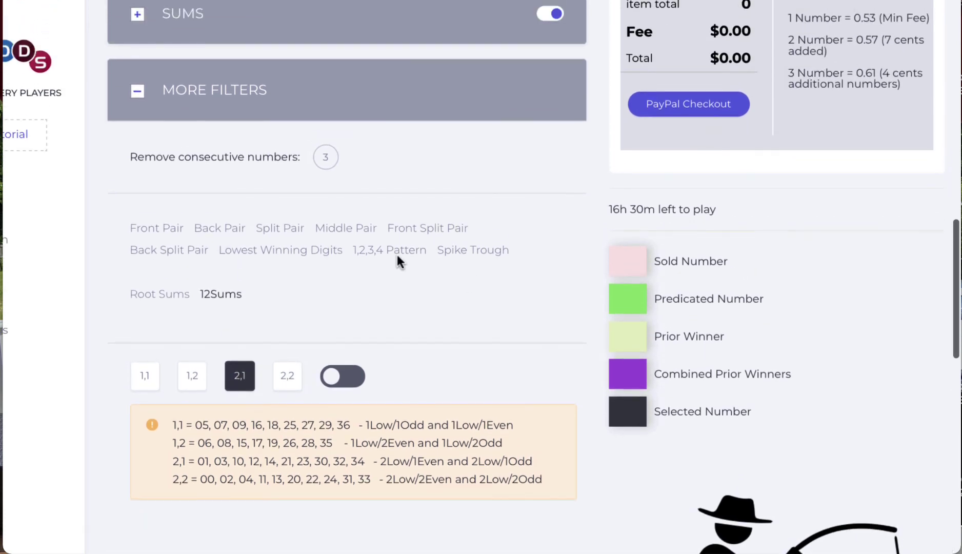
scroll(397, 262, down, 7)
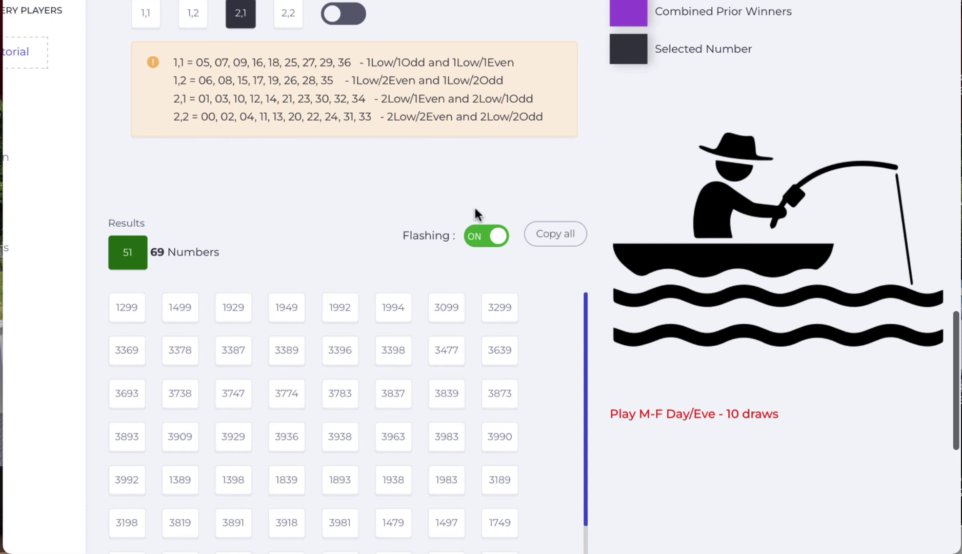
scroll(473, 207, up, 6)
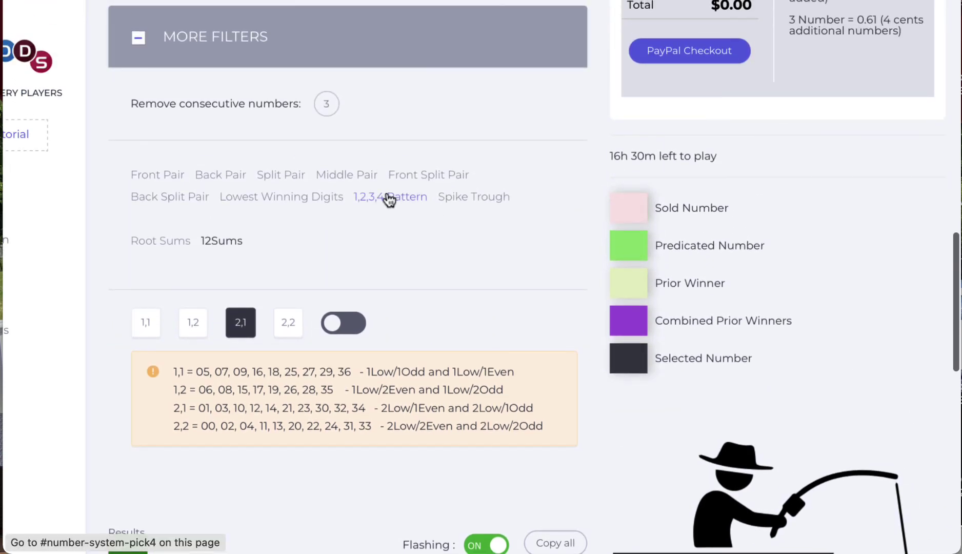
click(389, 199)
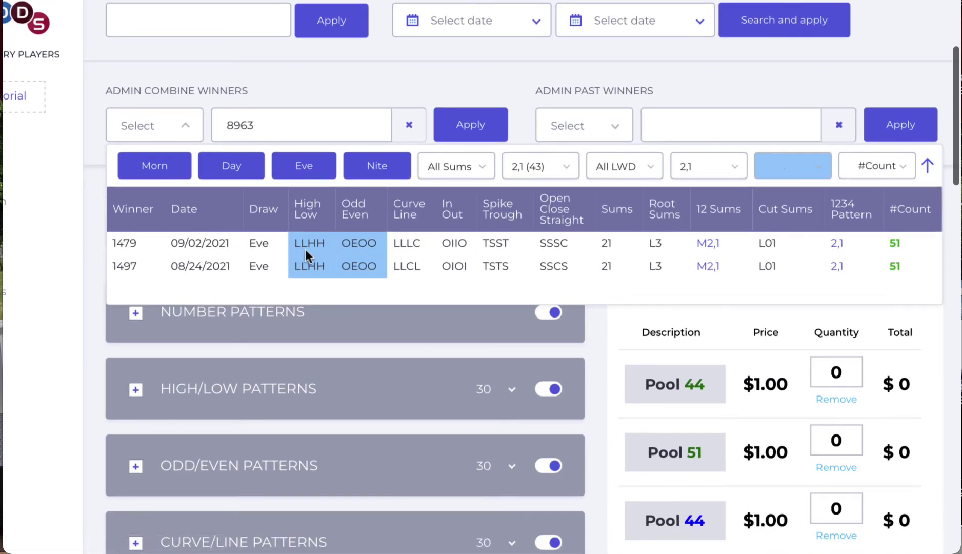
- Restrict the High/Low patterns to LLHH only
scroll(455, 373, down, 2)
scroll(455, 373, down, 3)
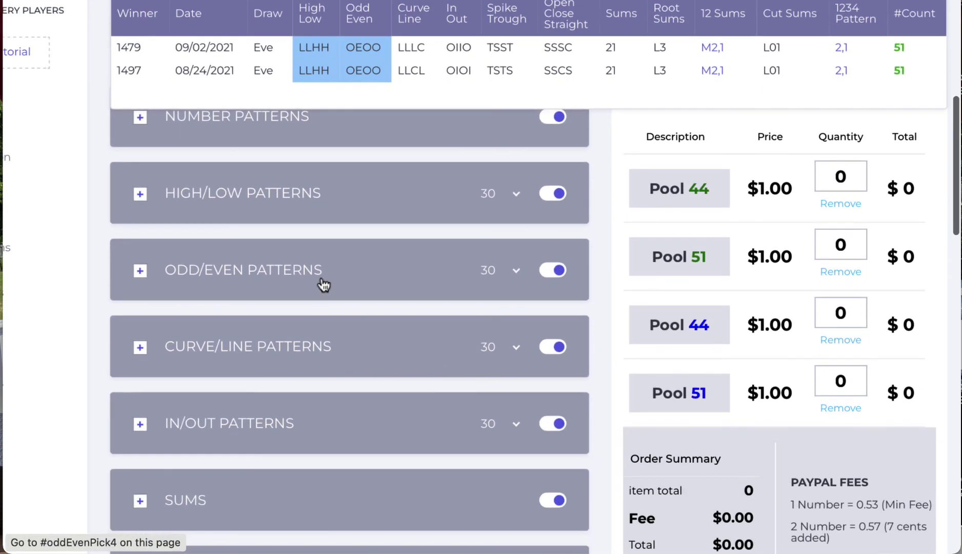
click(261, 202)
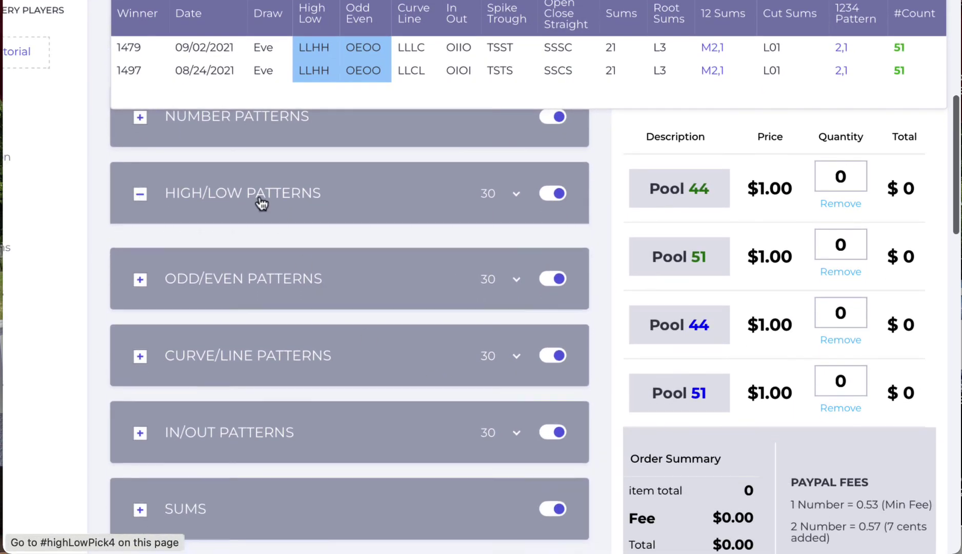
click(553, 193)
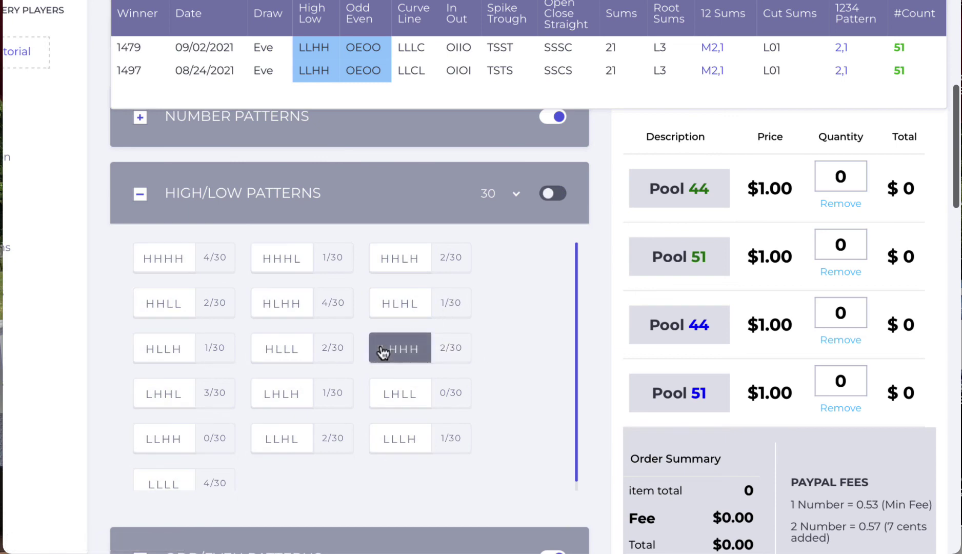
click(159, 445)
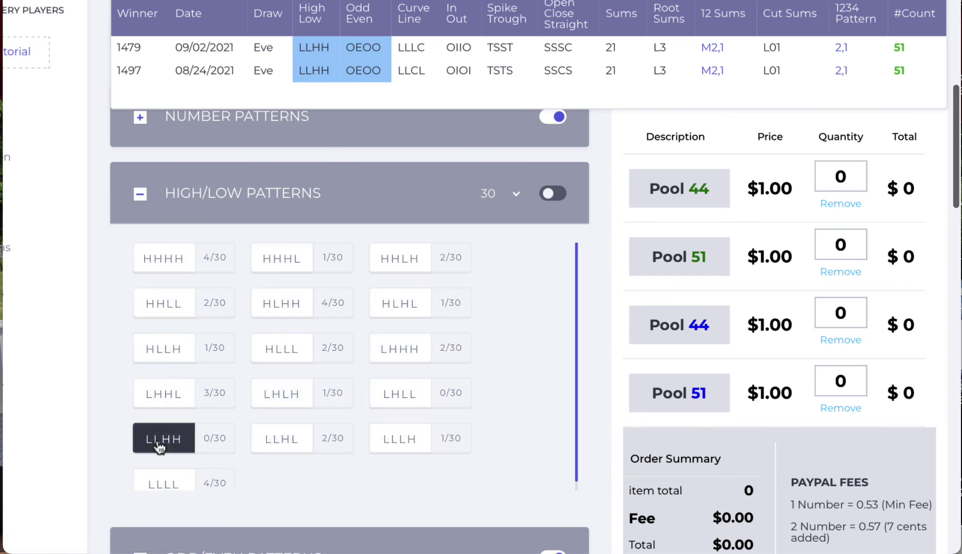
- Restrict Odd/Even patterns to OEOO and highlight the resulting 13 Numbers count
scroll(612, 418, down, 8)
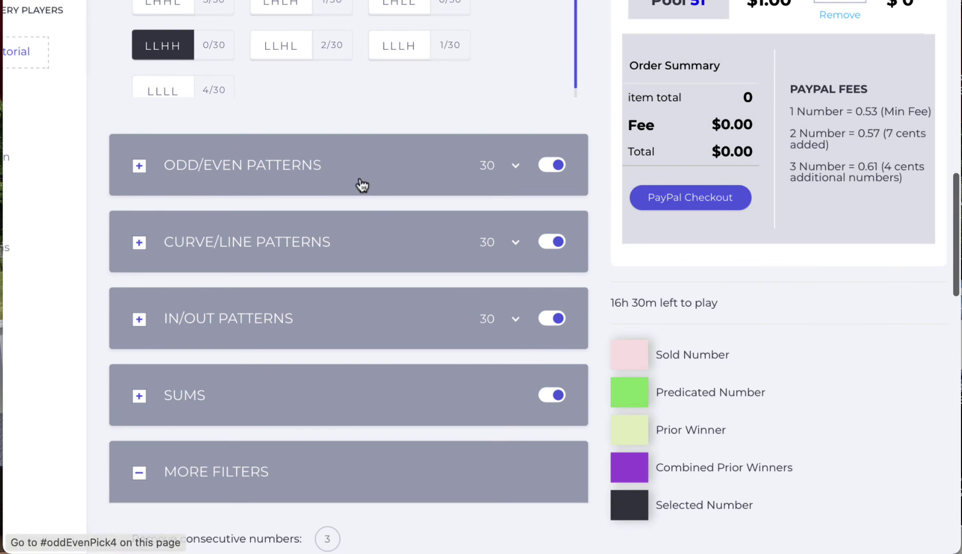
click(322, 179)
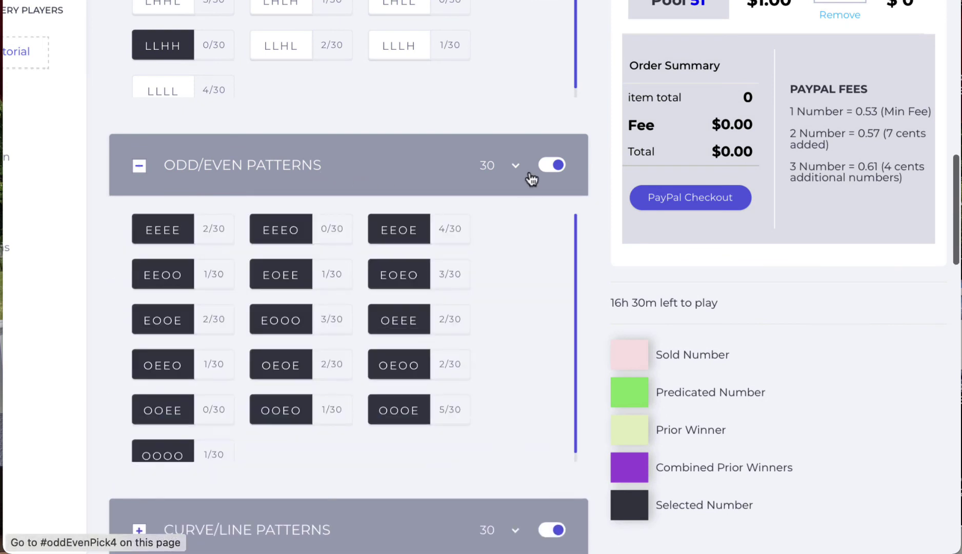
click(551, 164)
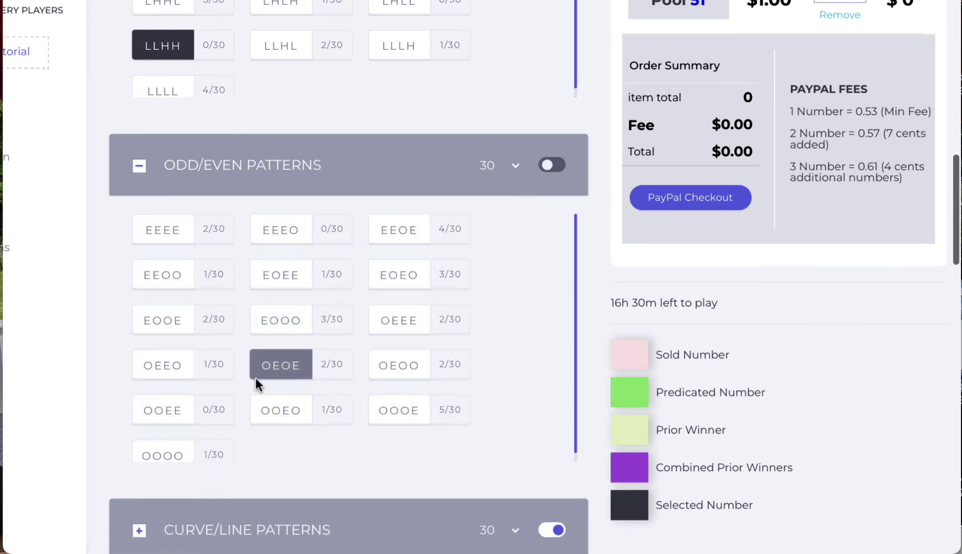
mouse_move(324, 326)
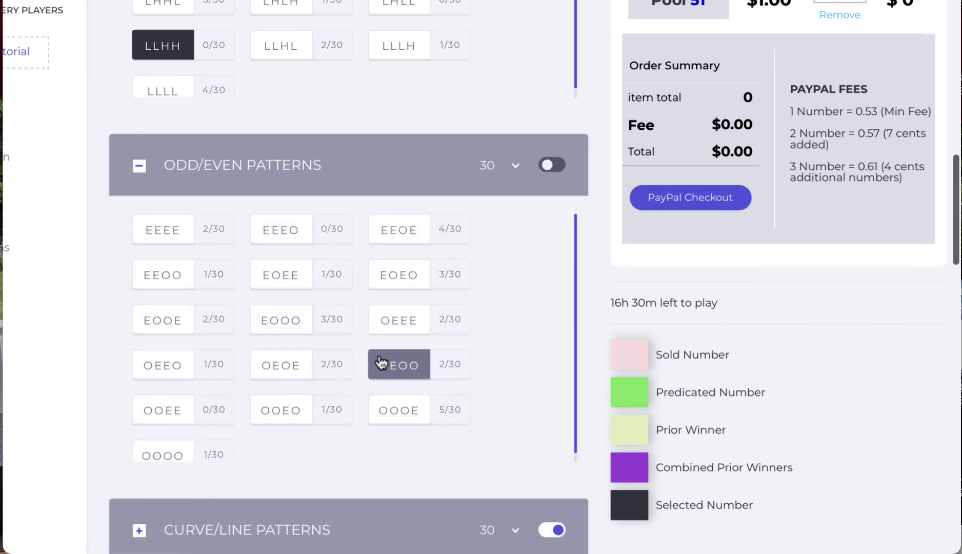
click(413, 370)
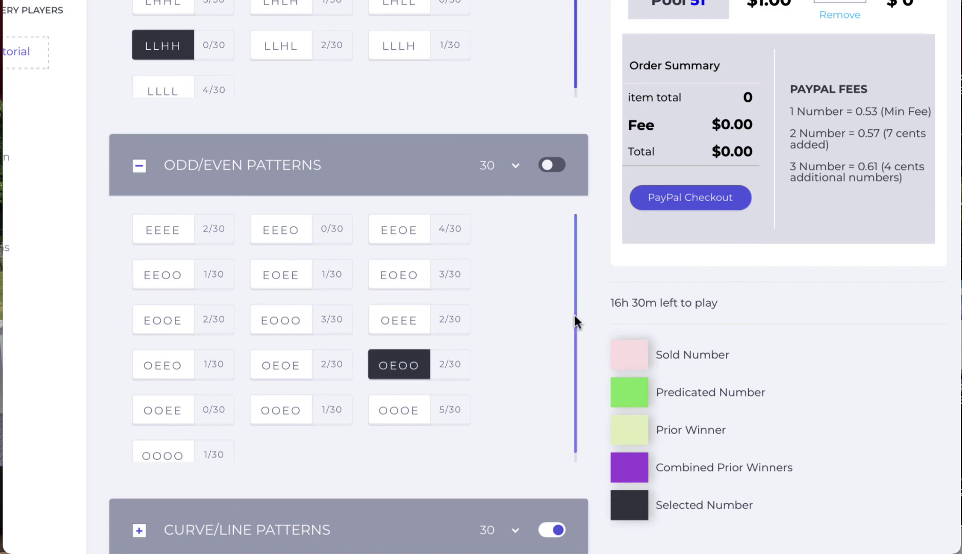
scroll(599, 351, down, 15)
scroll(599, 351, up, 5)
scroll(598, 348, up, 1)
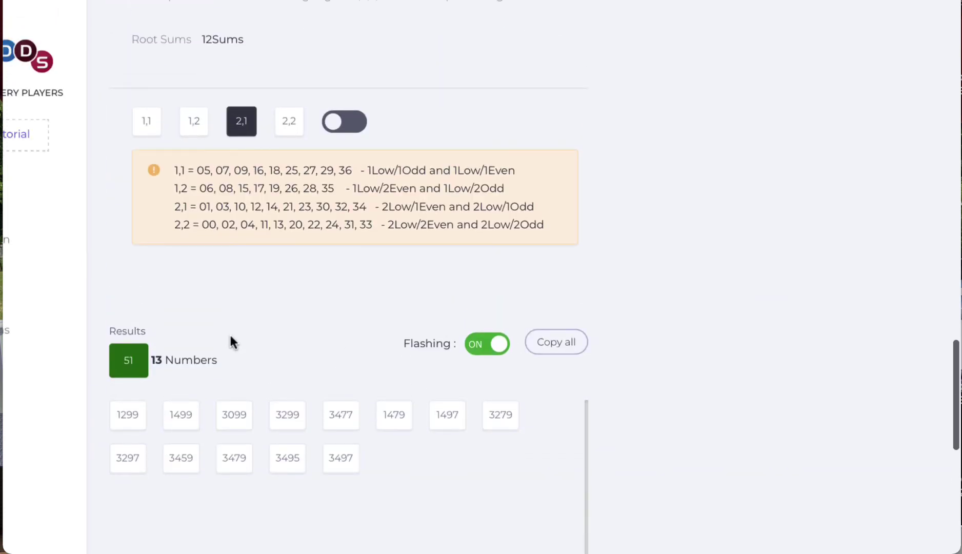
drag(225, 347, 150, 355)
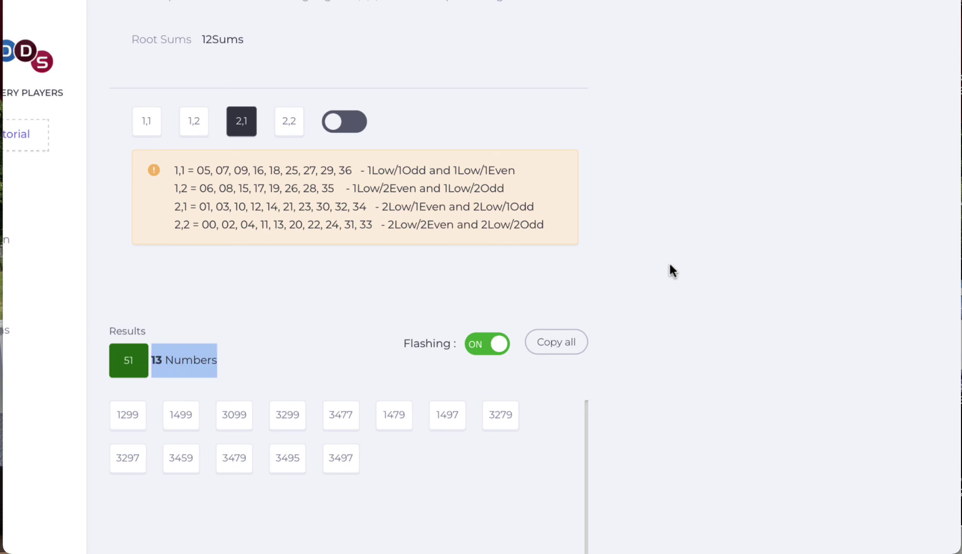
scroll(617, 135, up, 10)
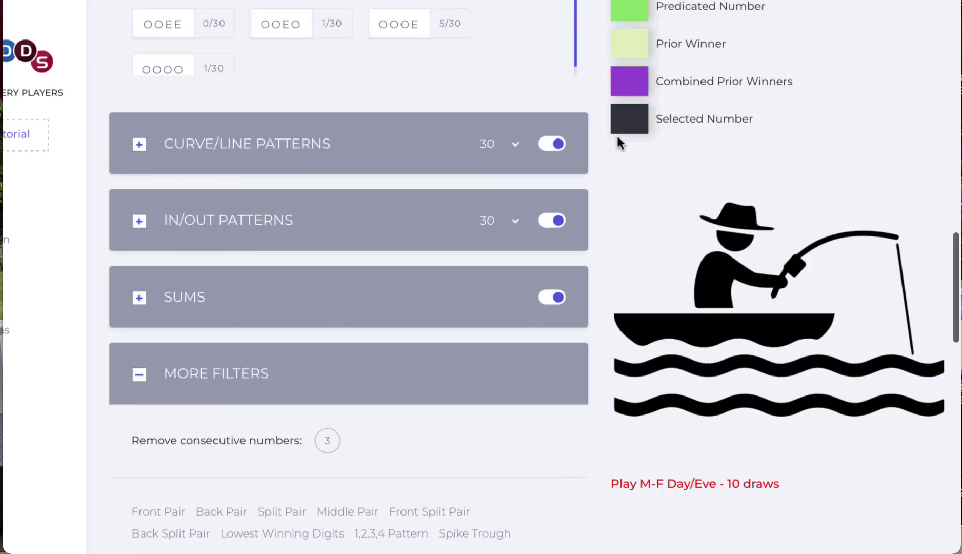
- Close the Admin Combine Winners table to reveal the Admin Predictions field and shopping cart
scroll(617, 136, up, 15)
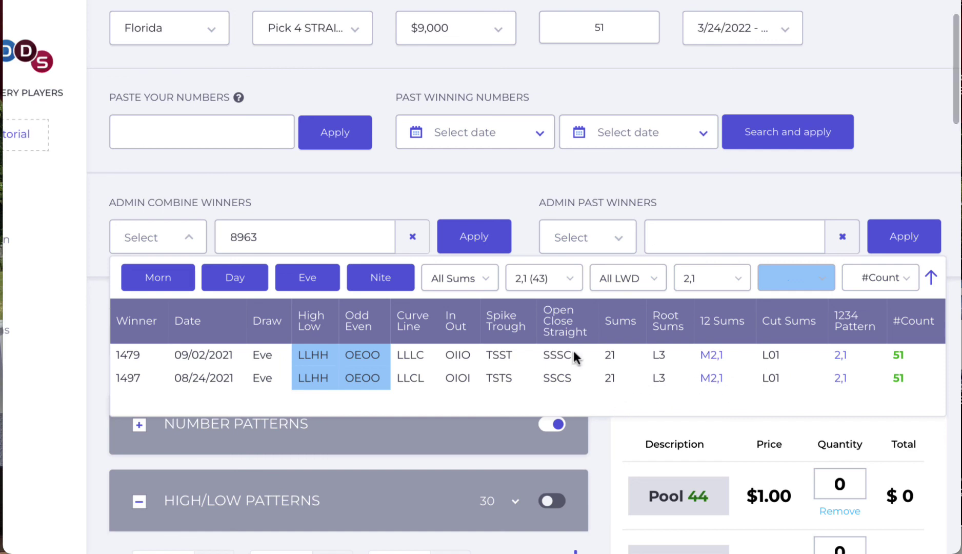
click(189, 240)
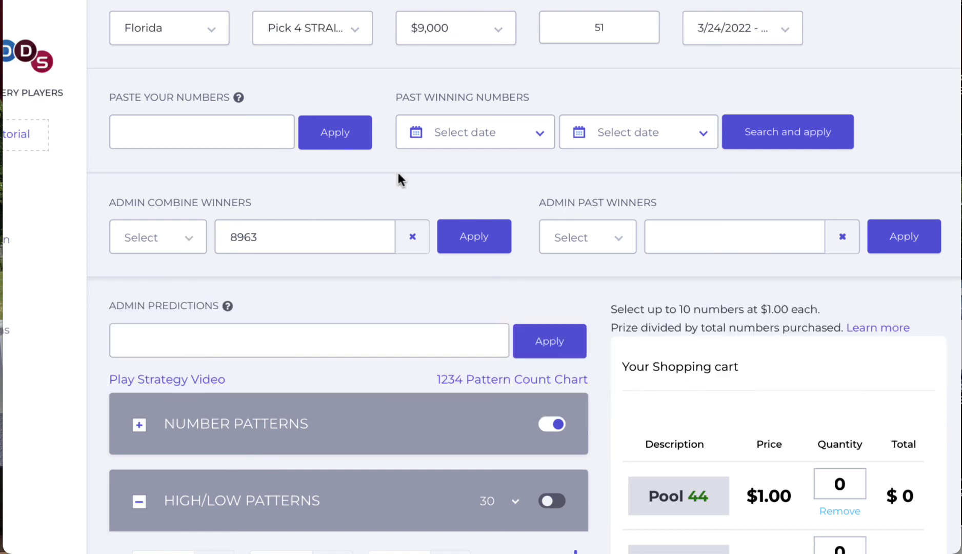